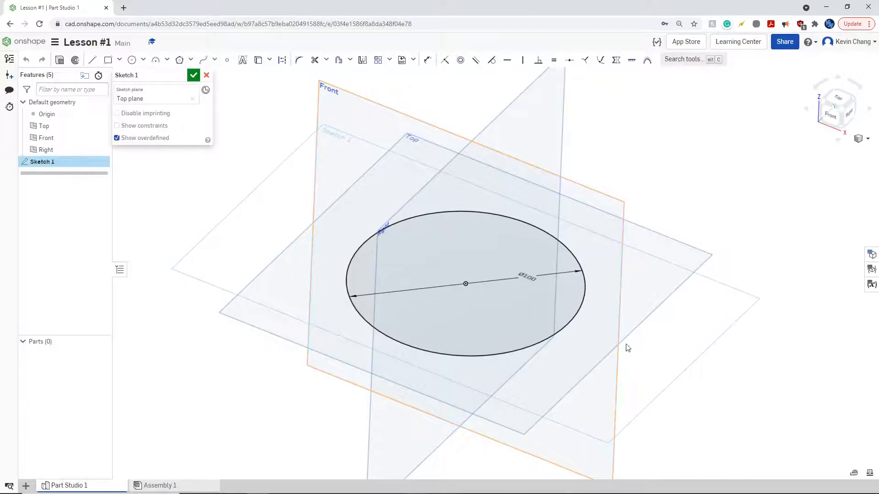
Step: Finish the circle sketch on the Top plane
key(n)
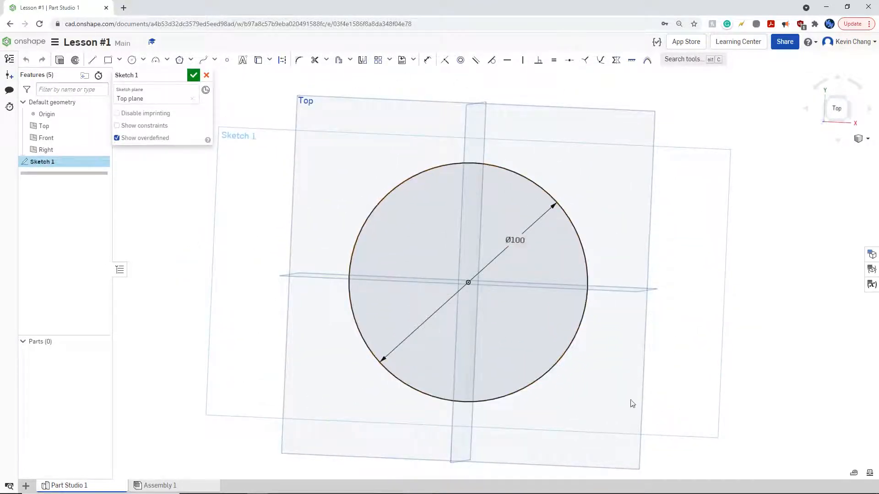
right_drag(631, 400, 630, 393)
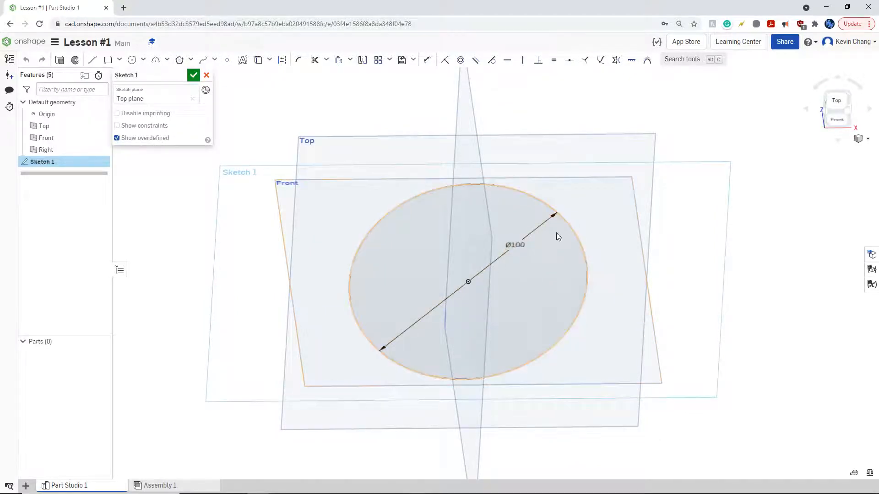
click(194, 77)
Step: Extrude the circular region of Sketch 1 as a new solid with a blind depth of 50 mm
mouse_move(663, 373)
right_down()
mouse_move(614, 373)
mouse_move(666, 375)
mouse_move(660, 388)
right_up()
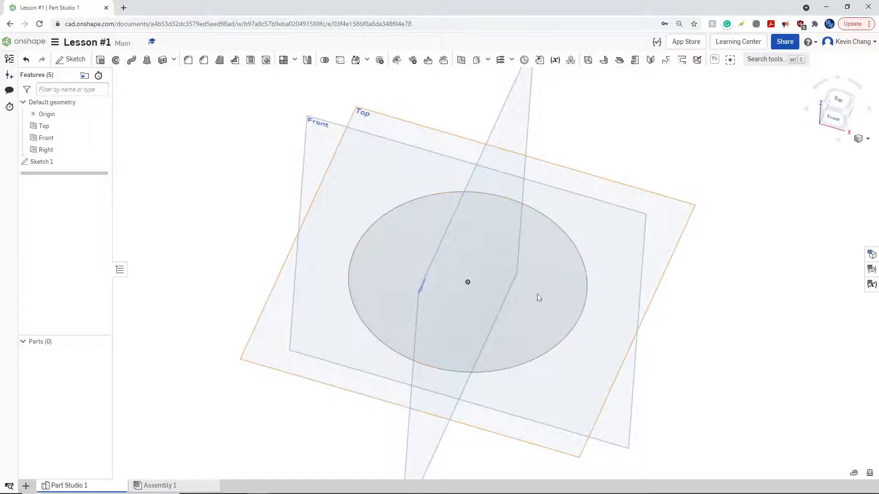
mouse_move(418, 328)
right_down()
mouse_move(599, 403)
mouse_move(587, 405)
right_up()
right_drag(526, 354, 538, 357)
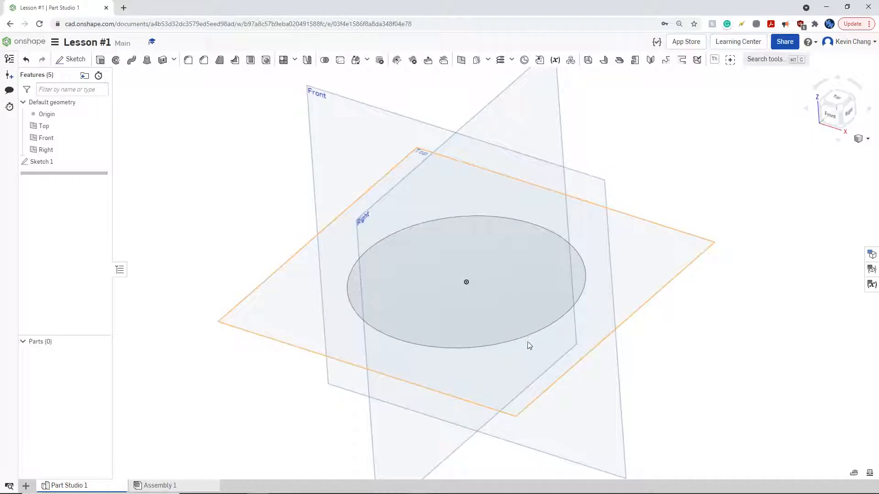
mouse_move(416, 281)
right_down()
mouse_move(564, 386)
mouse_move(514, 303)
right_up()
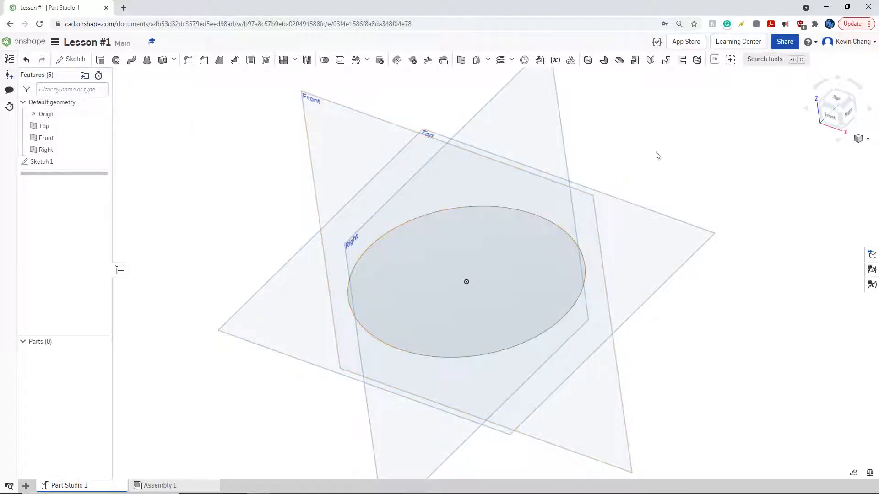
key(shift+e)
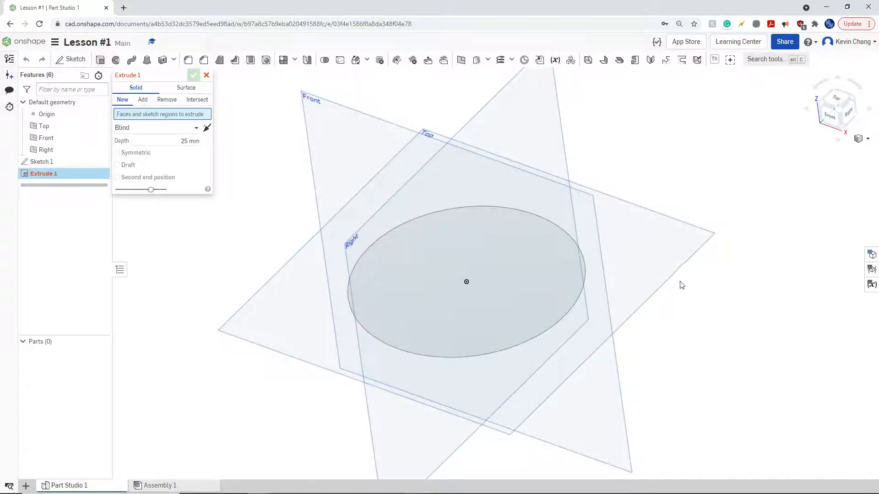
mouse_move(679, 281)
right_down()
mouse_move(697, 293)
mouse_move(695, 275)
mouse_move(693, 286)
right_up()
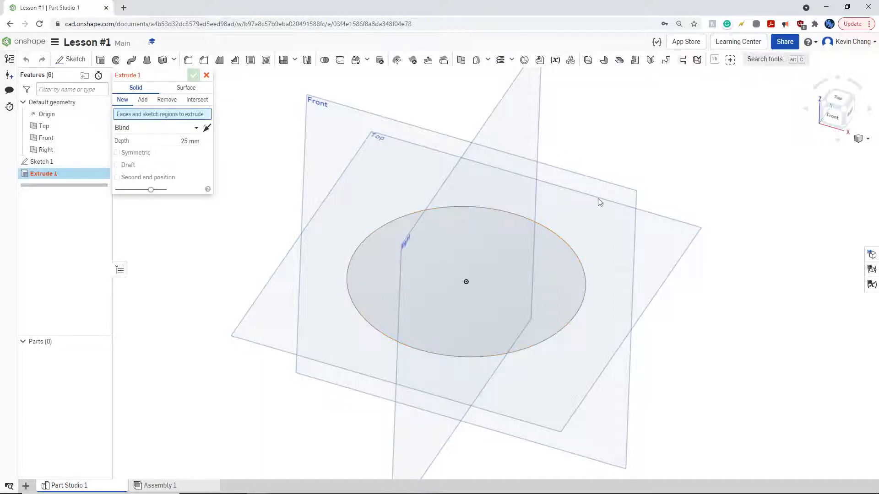
right_drag(597, 199, 594, 205)
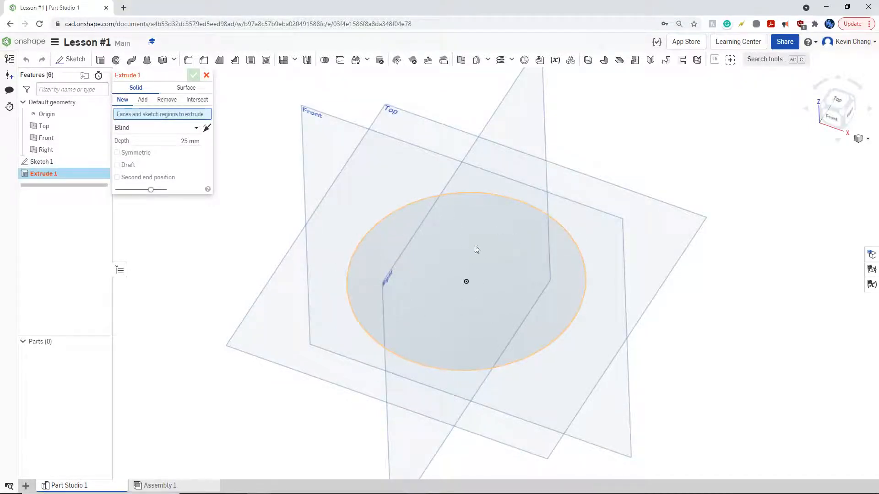
click(491, 233)
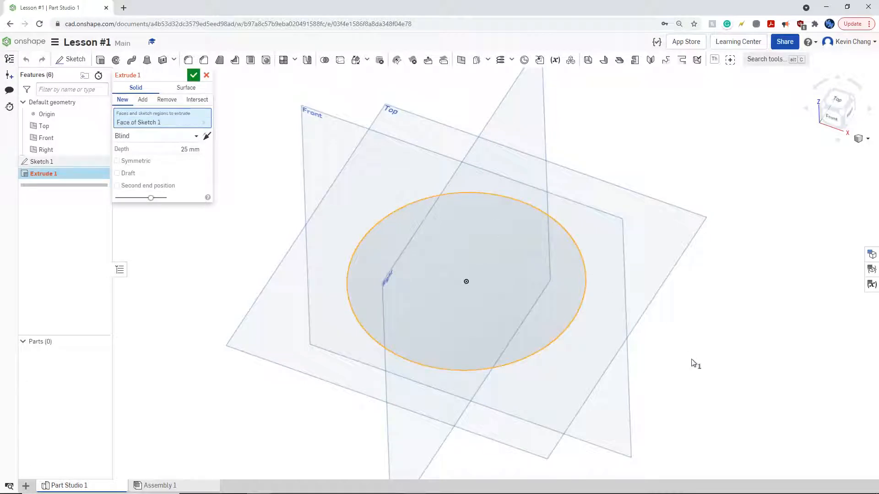
right_drag(601, 365, 498, 268)
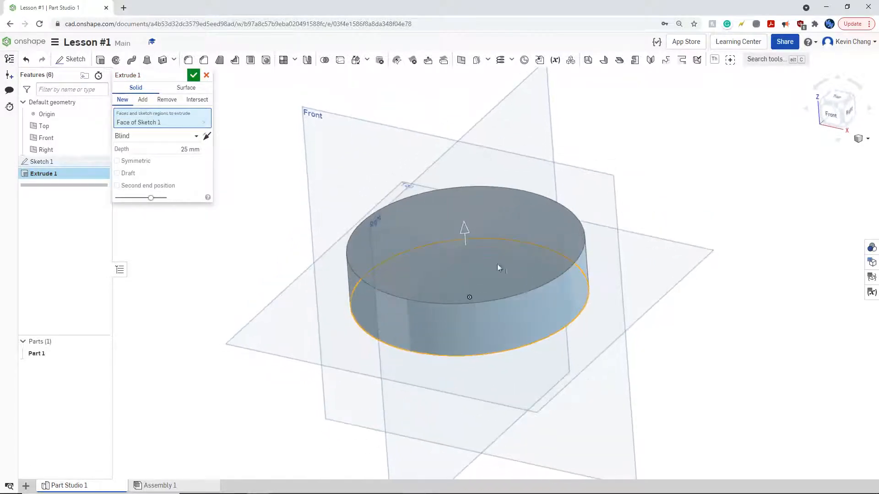
click(183, 149)
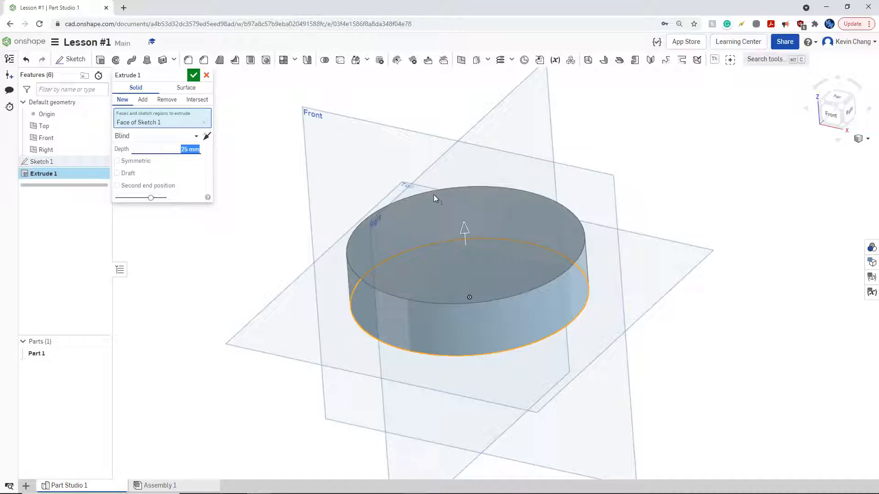
key(BackSpace)
text(50)
key(Return)
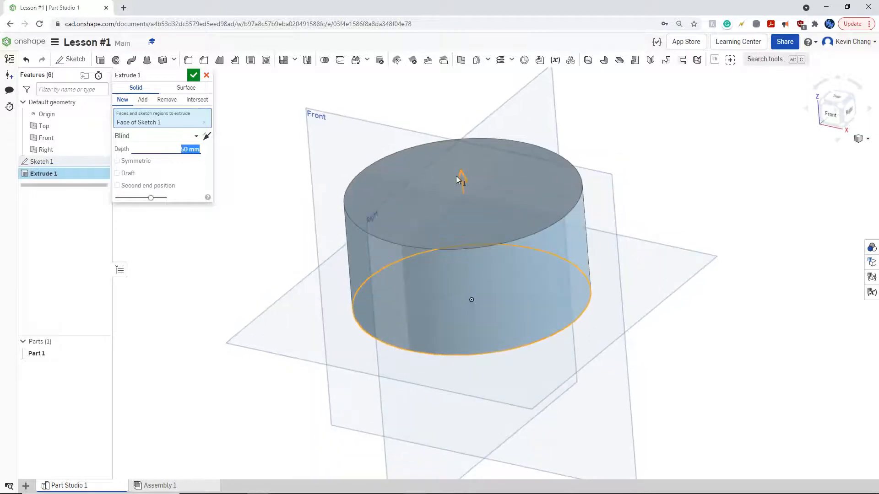
Step: Try a shallower extrusion with the depth manipulator, set the depth back to 50 mm and accept the extrusion
drag(460, 175, 464, 245)
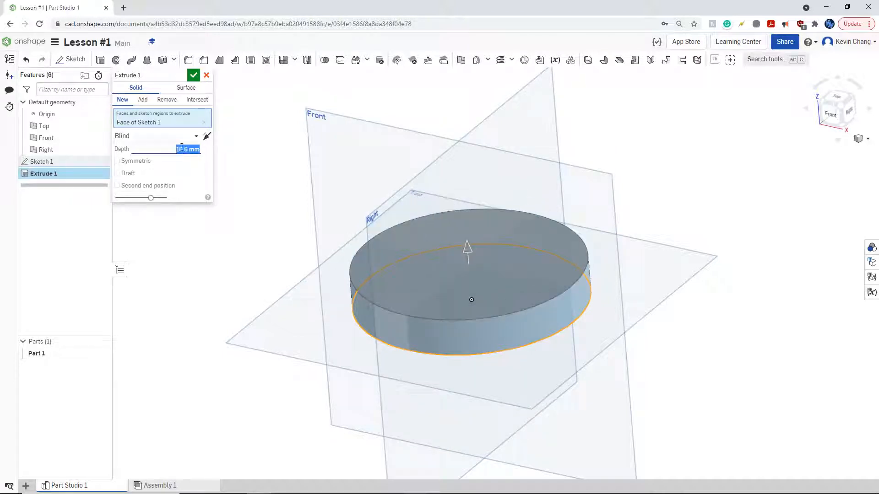
text(50)
key(Return)
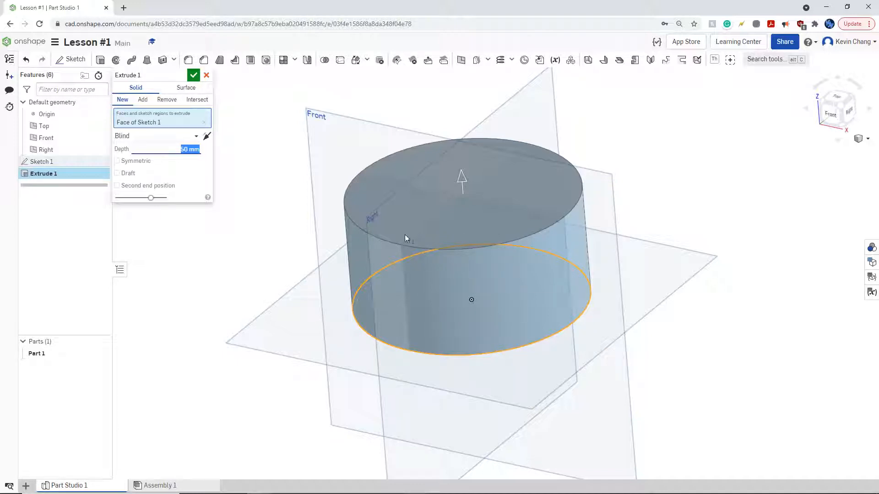
click(194, 79)
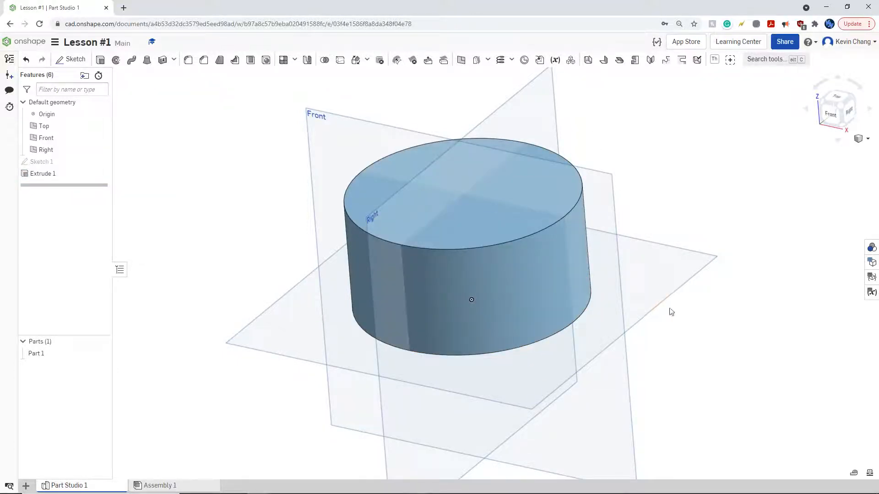
Step: Examine the extruded cylinder and its position relative to the default planes from several angles
right_drag(670, 311, 613, 215)
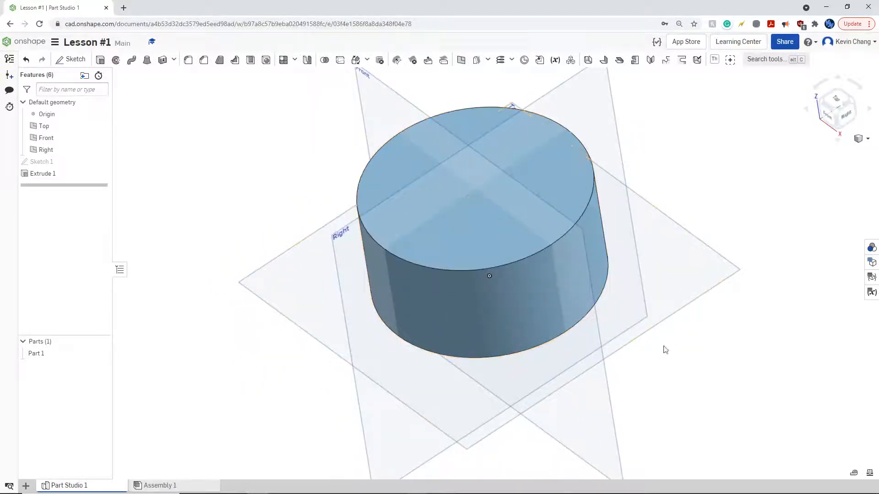
right_drag(665, 349, 681, 336)
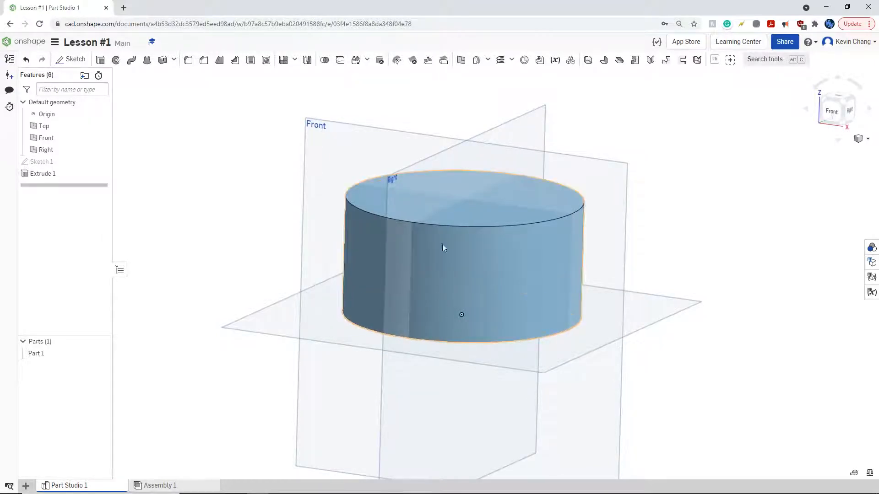
right_drag(746, 243, 690, 225)
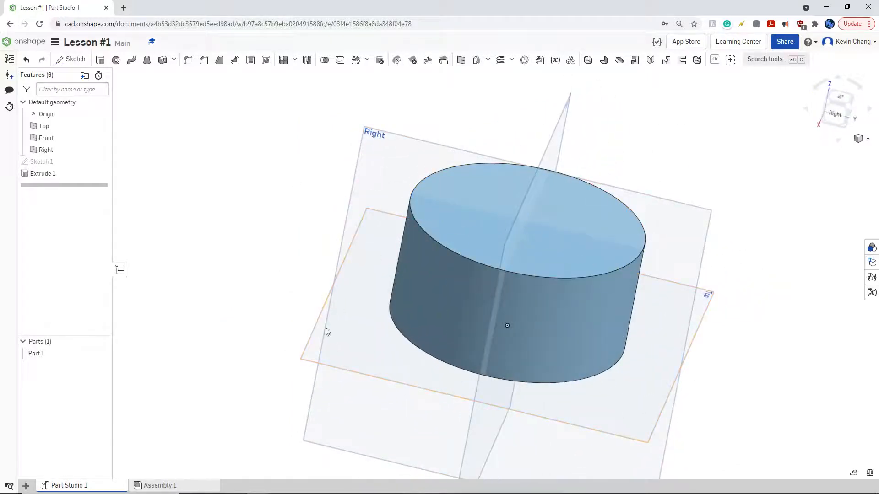
right_drag(325, 333, 396, 383)
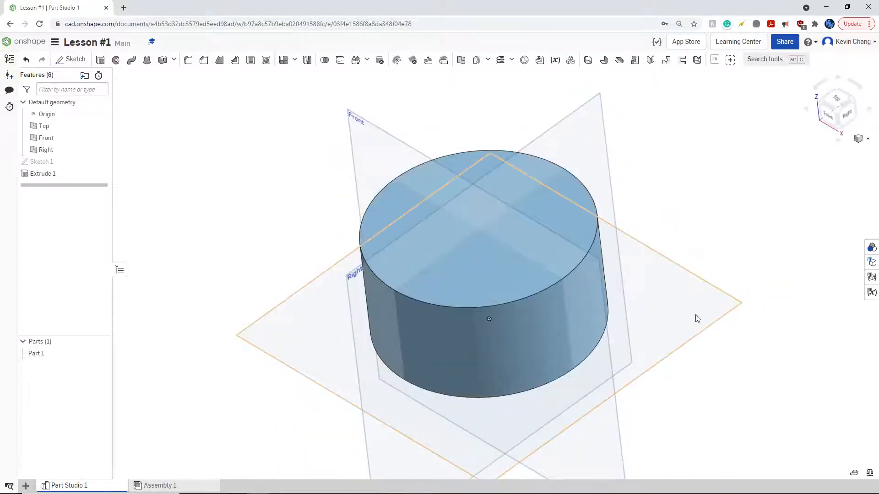
mouse_move(726, 243)
right_down()
mouse_move(714, 241)
mouse_move(730, 249)
mouse_move(724, 258)
mouse_move(732, 251)
right_up()
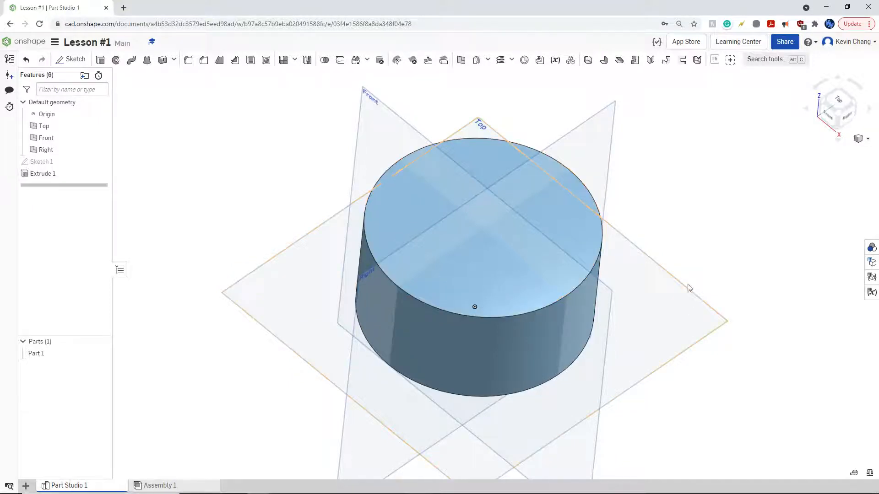
mouse_move(693, 404)
right_down()
mouse_move(713, 380)
mouse_move(694, 403)
right_up()
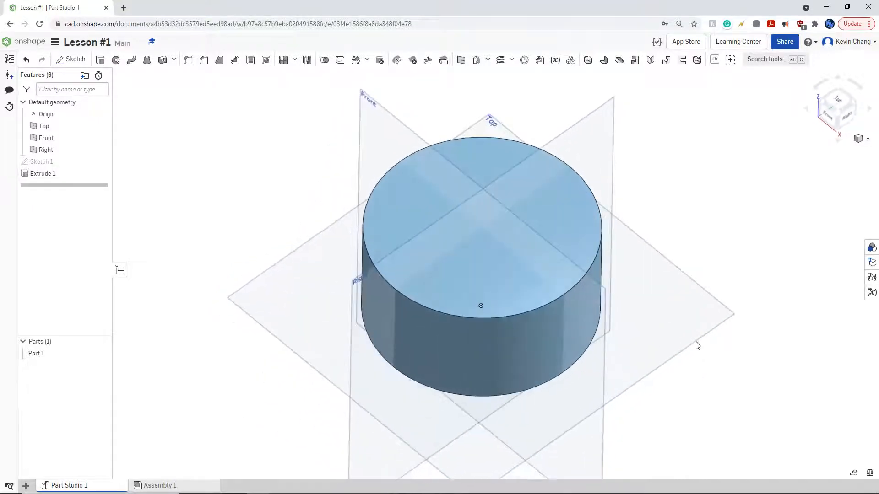
right_drag(637, 294, 640, 317)
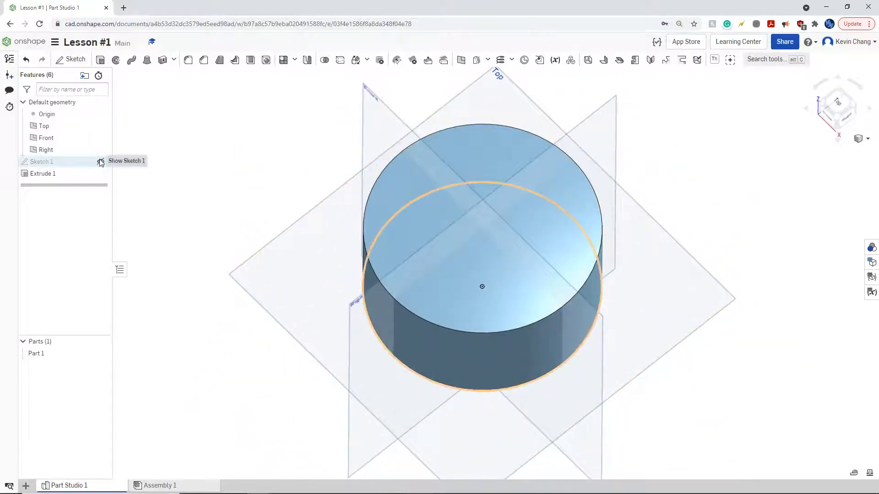
Step: Make the hidden Sketch 1 visible together with the extruded cylinder
click(100, 162)
mouse_move(502, 279)
right_down()
mouse_move(607, 342)
mouse_move(340, 350)
mouse_move(590, 280)
mouse_move(586, 321)
mouse_move(557, 337)
mouse_move(559, 326)
right_up()
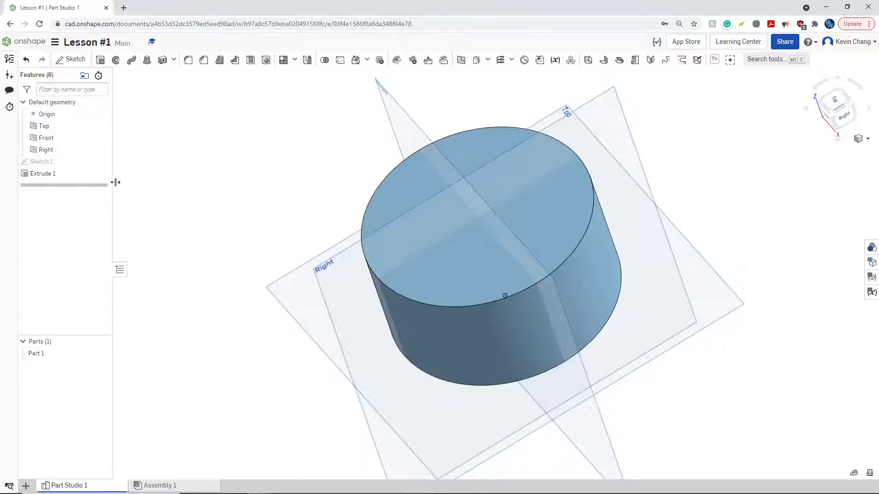
mouse_move(102, 165)
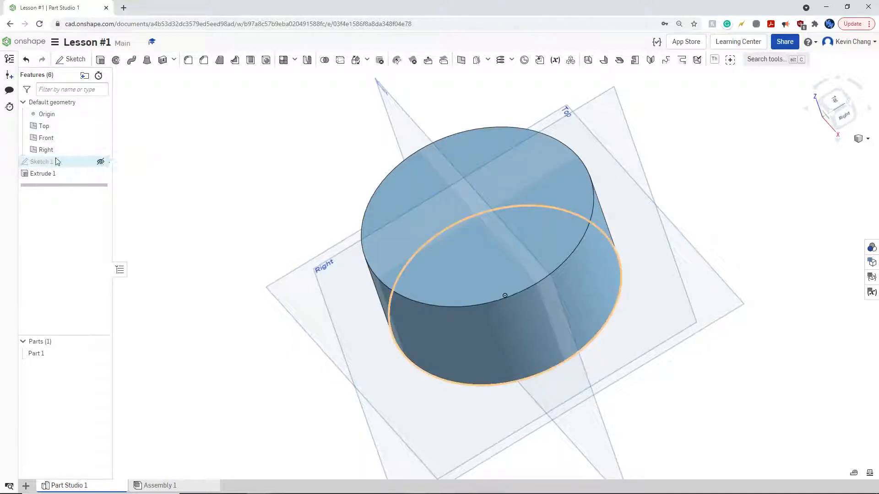
click(101, 162)
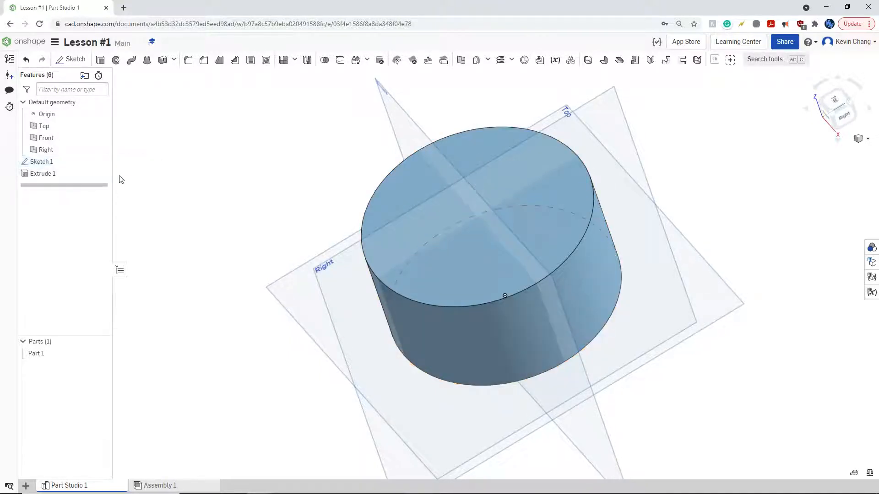
right_drag(402, 393, 499, 367)
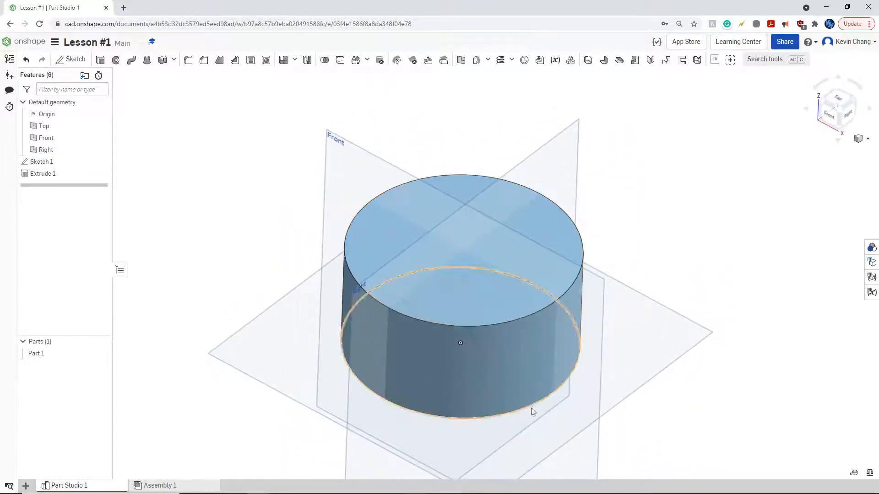
right_drag(225, 231, 217, 245)
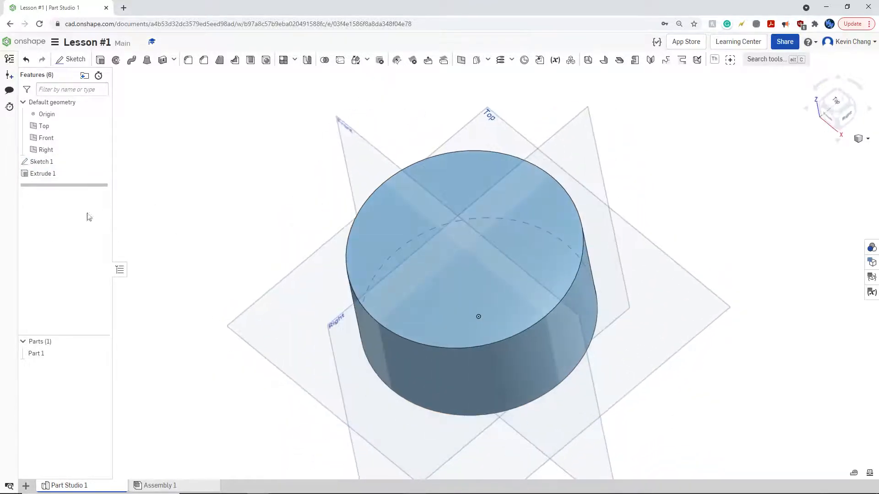
Step: Edit Sketch 1 and add a concentric circle centred on the origin with a diameter of 70 mm
double_click(50, 161)
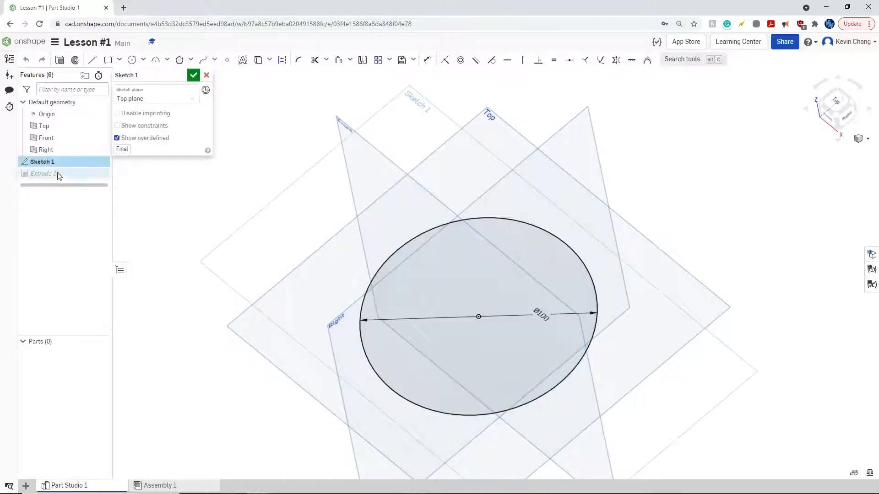
key(n)
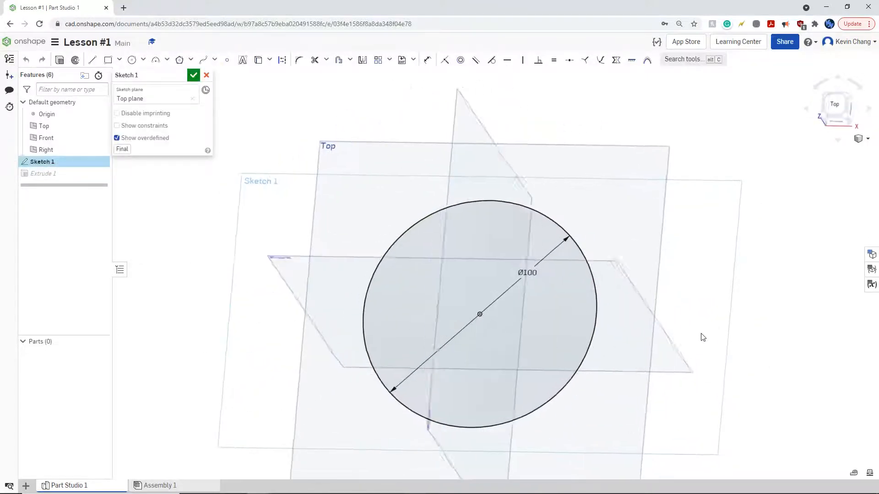
right_drag(565, 216, 605, 164)
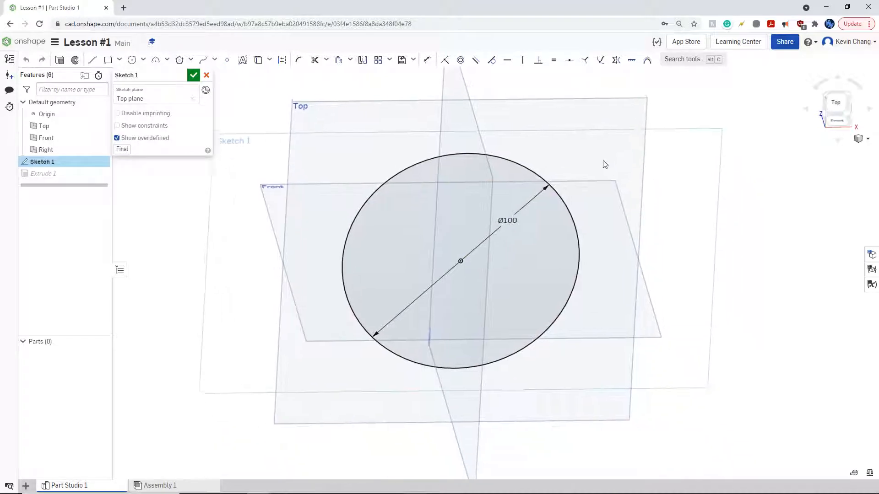
key(n)
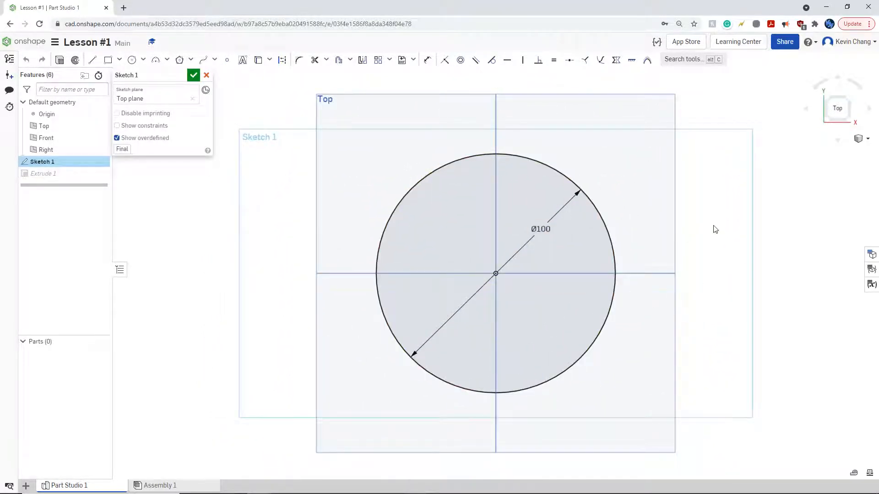
middle_drag(715, 229, 698, 229)
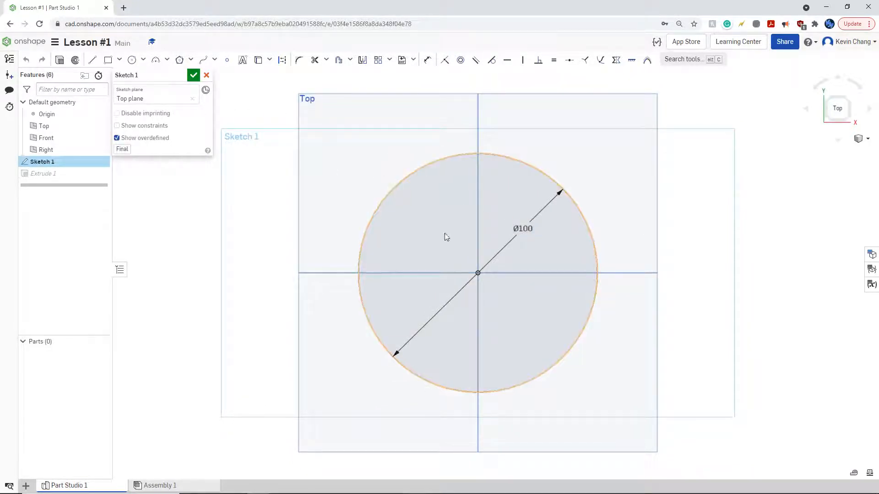
click(132, 60)
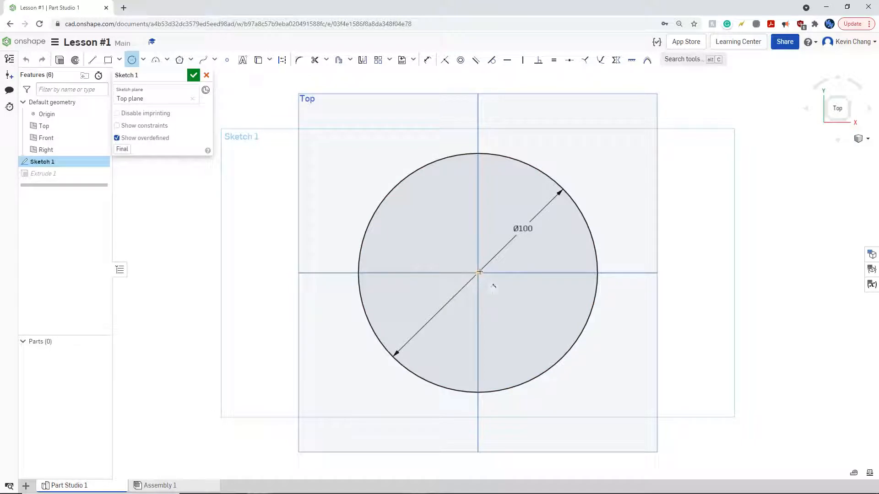
click(478, 275)
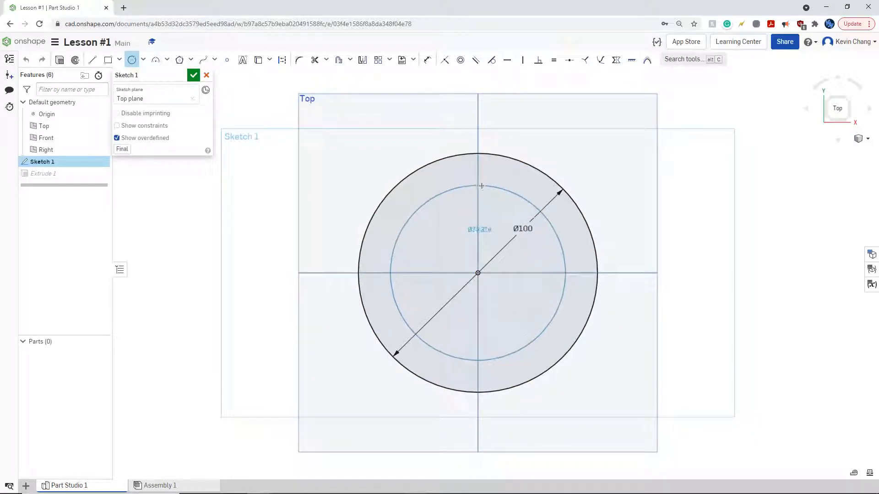
click(478, 194)
text(70)
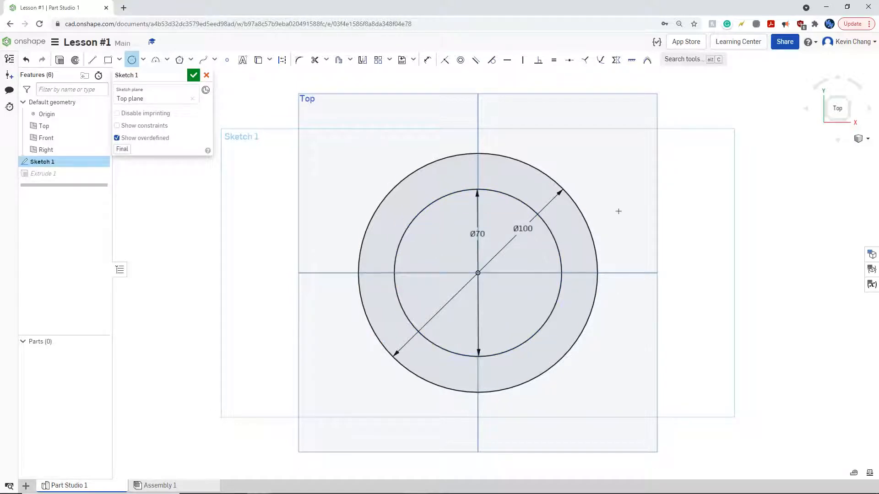
Step: Accept the Sketch 1 changes and view the rebuilt extrusion from an angle
mouse_move(755, 281)
right_down()
mouse_move(757, 267)
mouse_move(754, 276)
right_up()
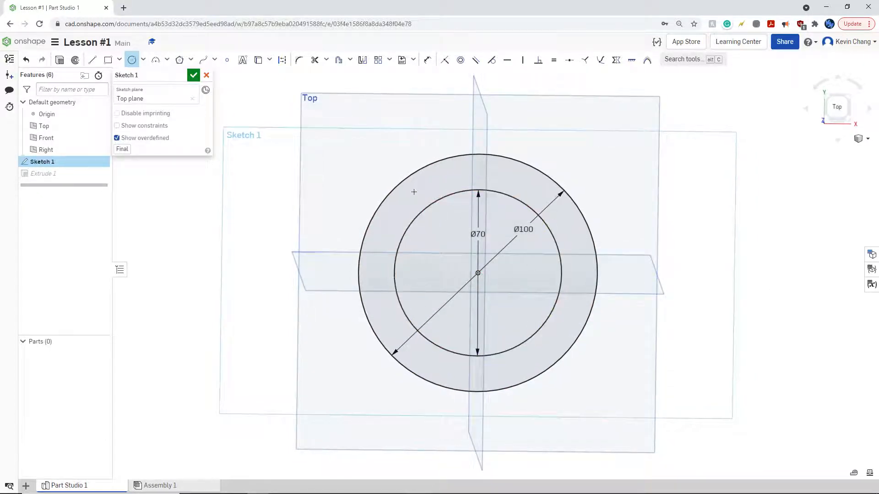
click(193, 76)
mouse_move(673, 355)
right_down()
mouse_move(664, 325)
mouse_move(624, 351)
mouse_move(675, 355)
mouse_move(655, 338)
right_up()
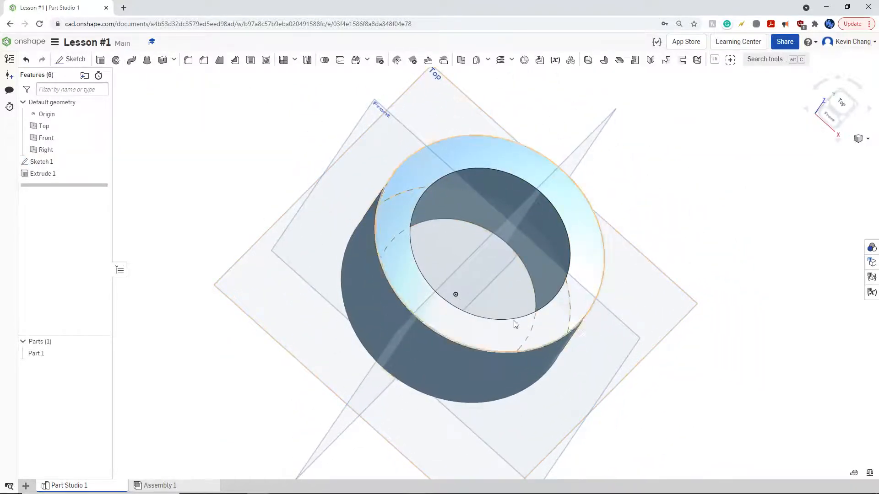
right_drag(515, 324, 567, 398)
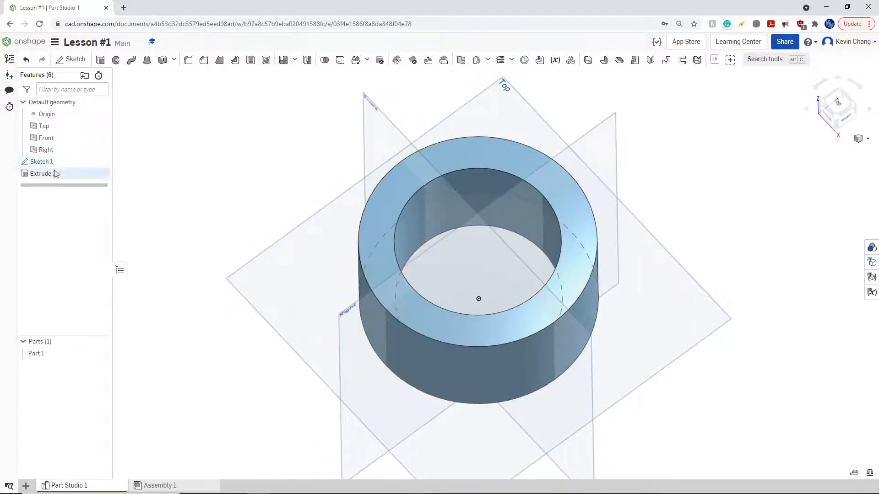
Step: Open Extrude 1, examine which region of Sketch 1 it extrudes, and accept it without changes
click(68, 173)
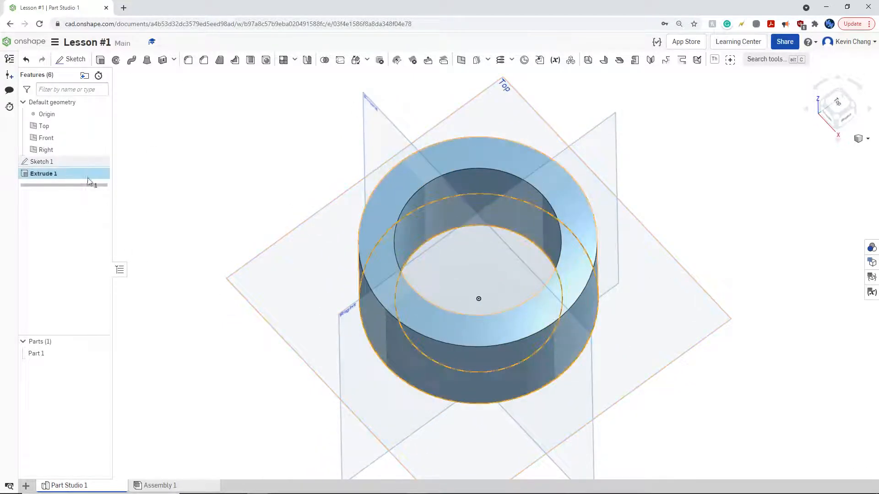
double_click(88, 178)
right_drag(328, 383, 382, 355)
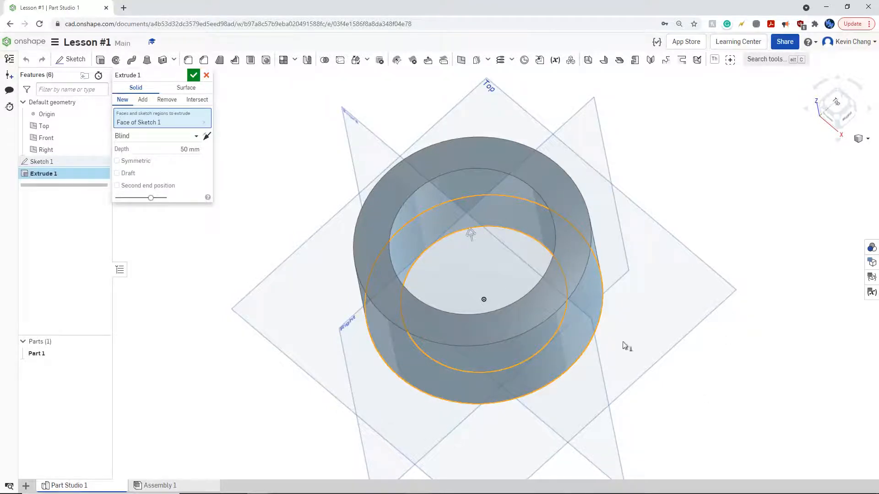
right_drag(692, 425, 730, 418)
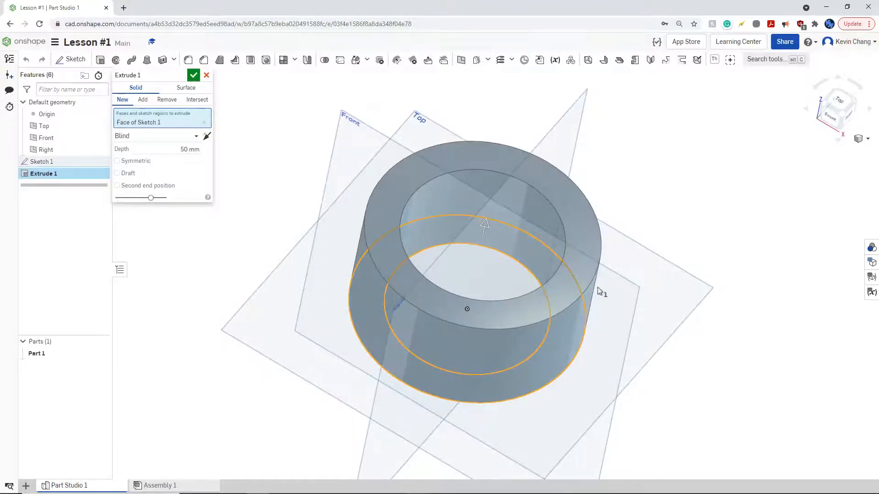
right_drag(599, 291, 541, 273)
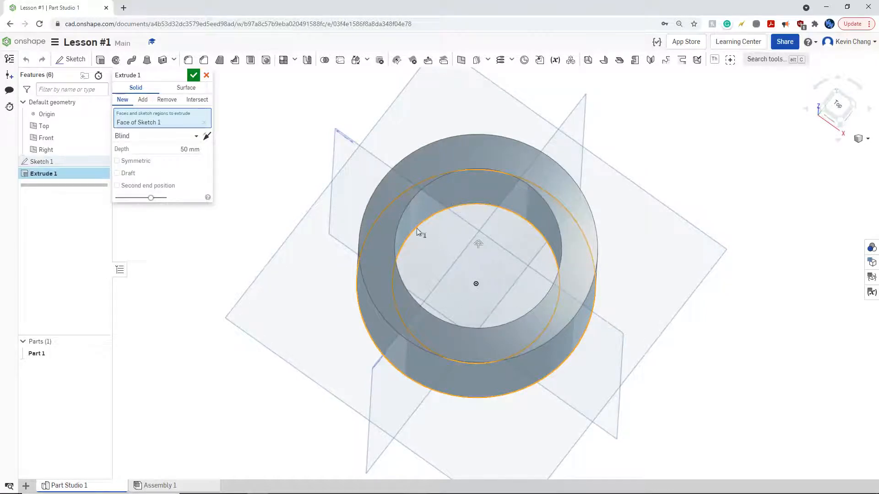
click(193, 76)
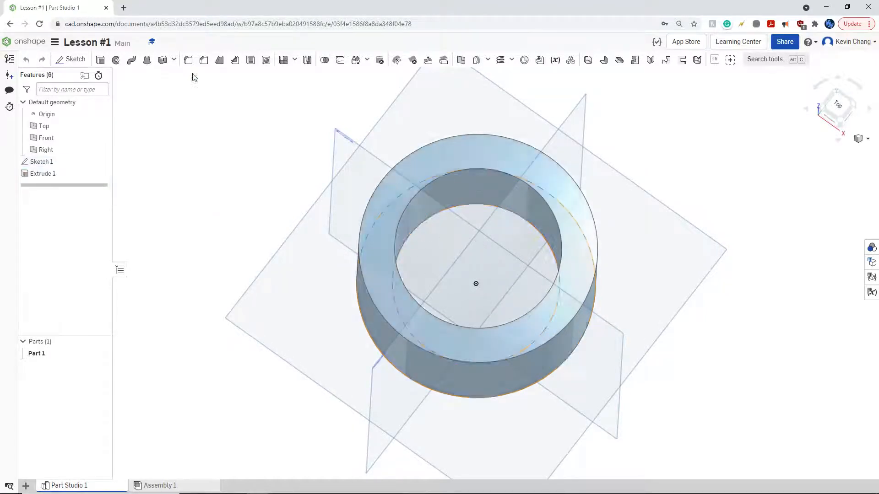
right_drag(591, 320, 459, 268)
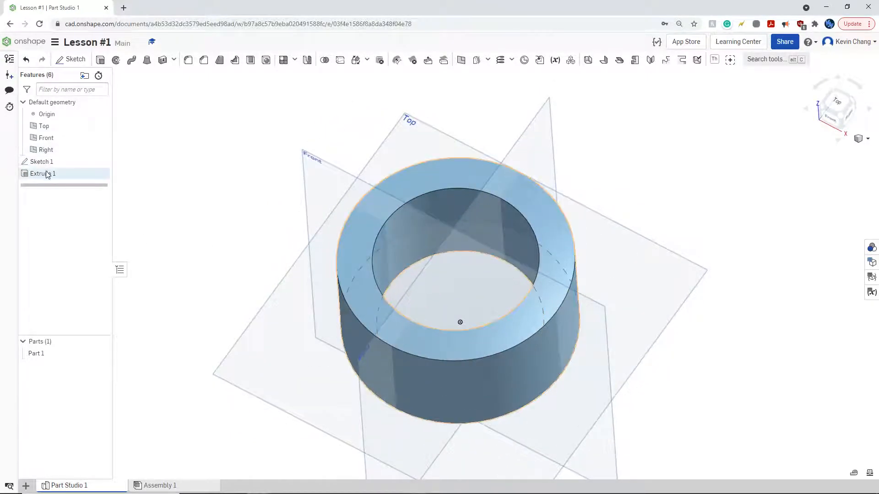
Step: Reopen Extrude 1 for editing and remove the ring-shaped face of Sketch 1 from its selection
click(73, 173)
double_click(73, 174)
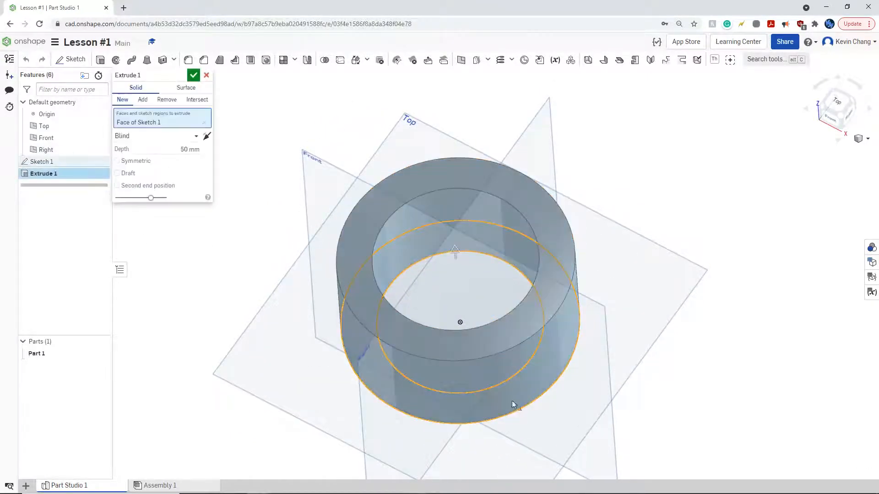
right_drag(512, 400, 636, 310)
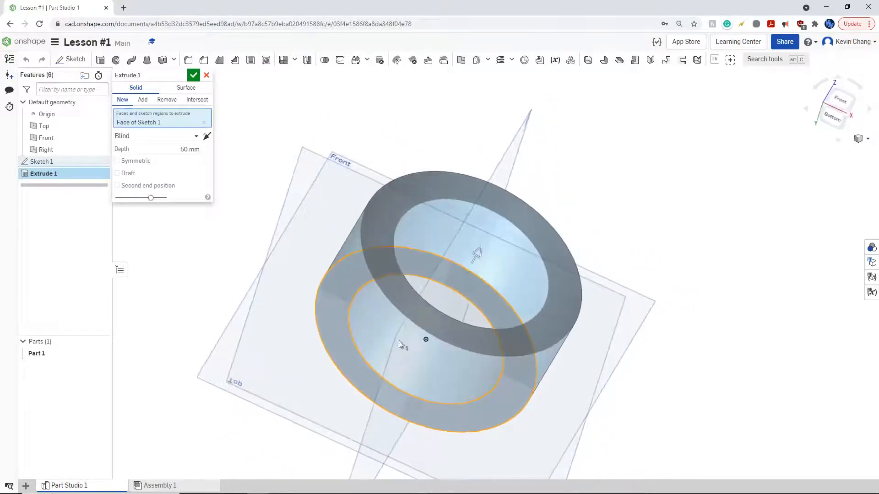
mouse_move(443, 326)
right_down()
mouse_move(398, 358)
mouse_move(431, 329)
right_up()
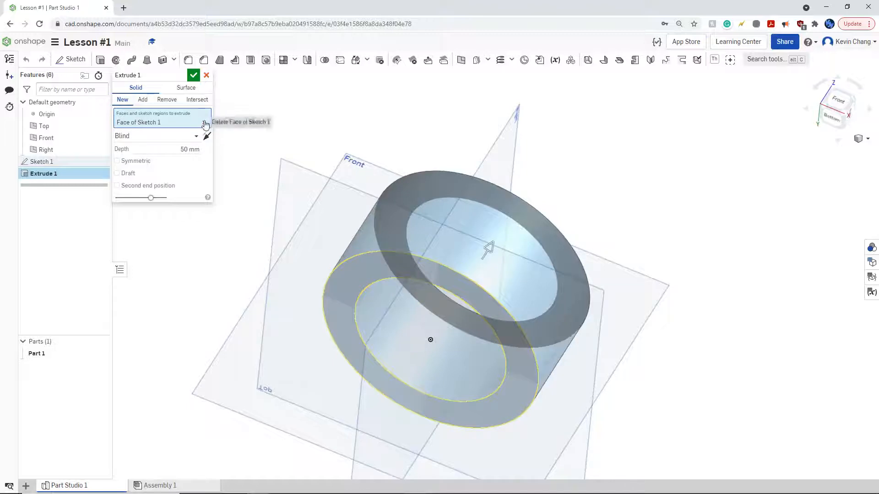
click(203, 122)
Step: Select both the inner circle and outer ring regions of Sketch 1 for Extrude 1 and accept the feature
right_drag(530, 125, 440, 168)
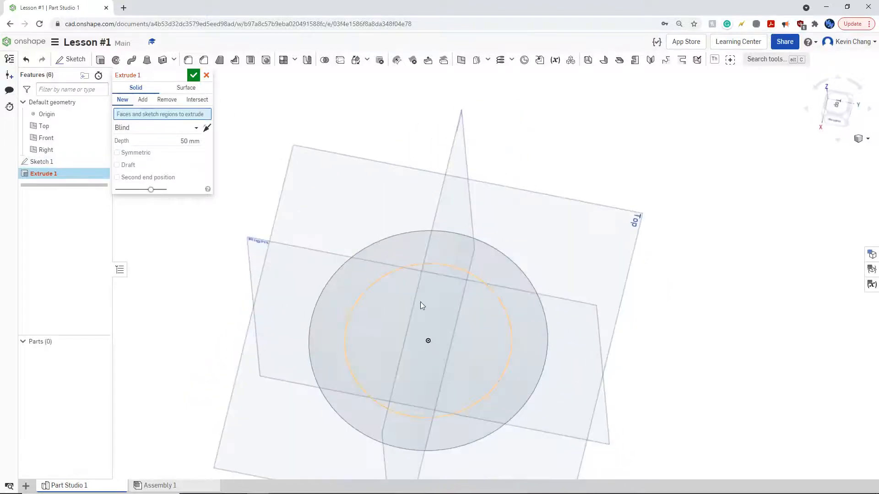
click(451, 306)
click(522, 304)
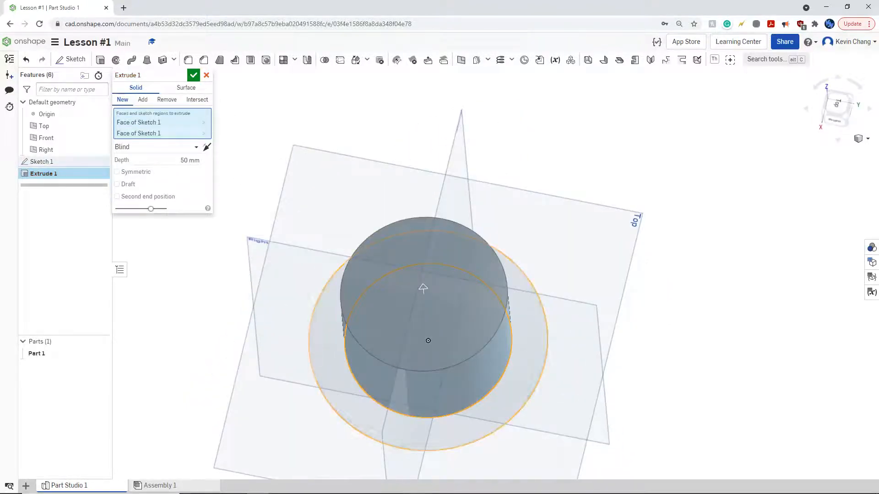
key(shift+7)
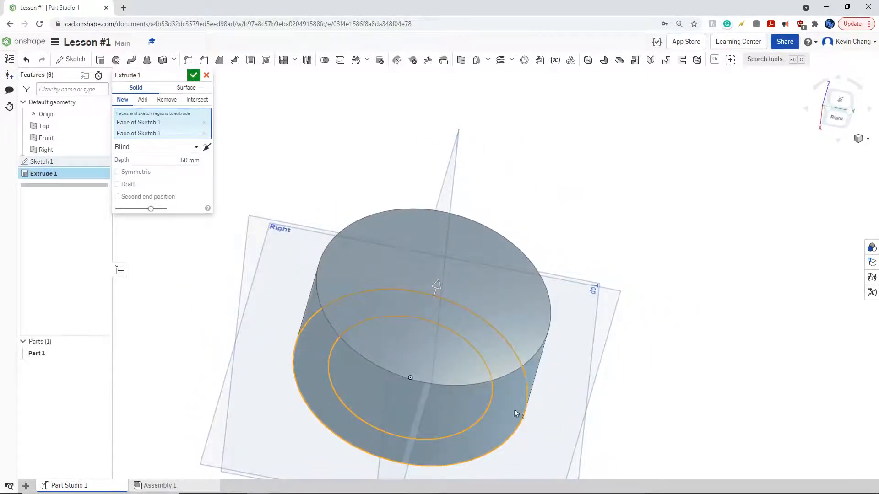
right_drag(514, 410, 575, 354)
right_drag(512, 321, 556, 228)
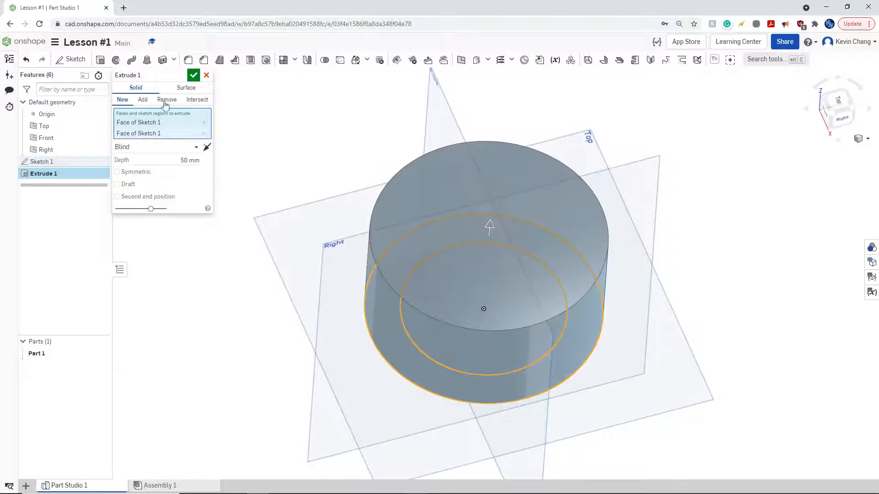
click(194, 75)
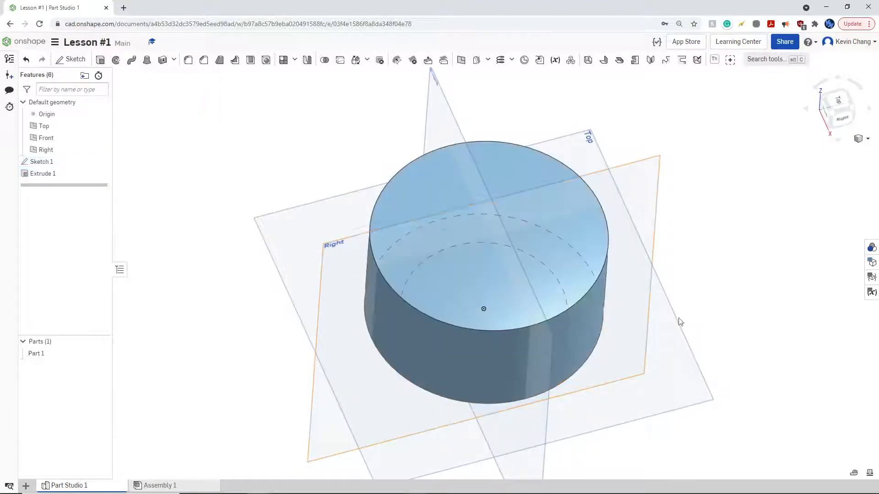
Step: Examine the solid cylinder and the inner sketch circle at its base from several angles
right_drag(678, 319, 679, 329)
right_drag(445, 288, 612, 271)
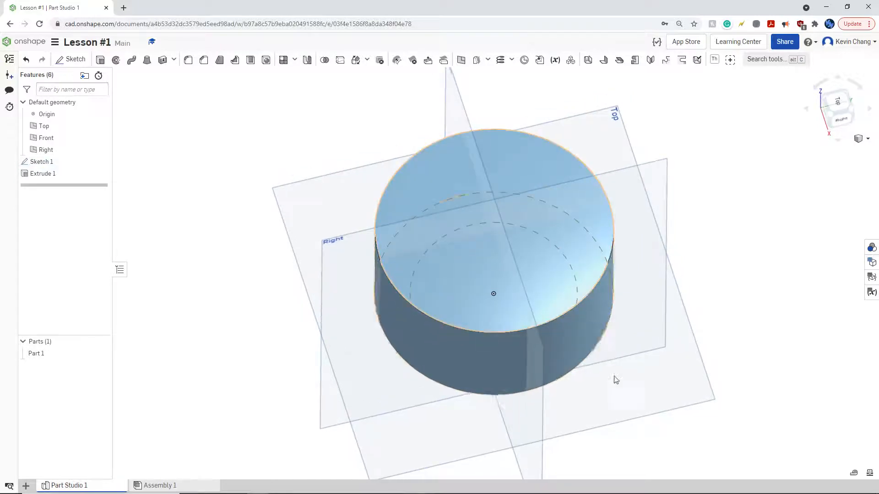
right_drag(614, 378, 639, 353)
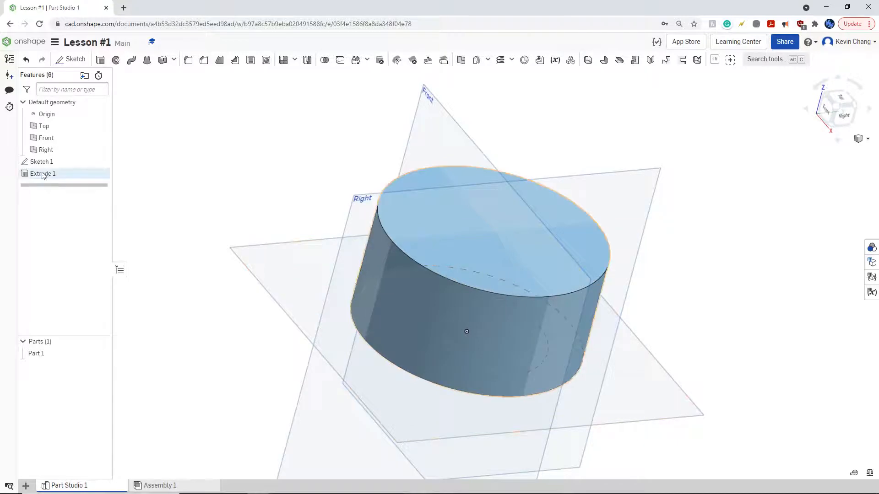
right_drag(324, 292, 307, 298)
right_drag(699, 254, 692, 268)
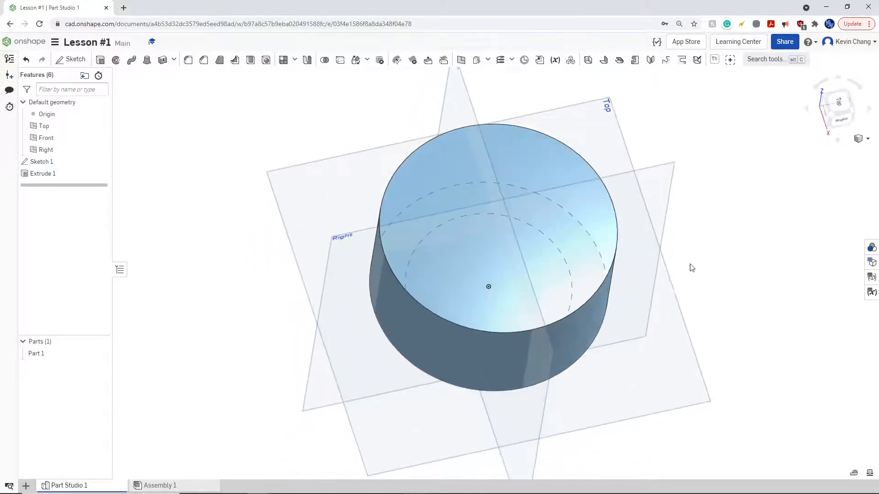
middle_drag(701, 243, 648, 228)
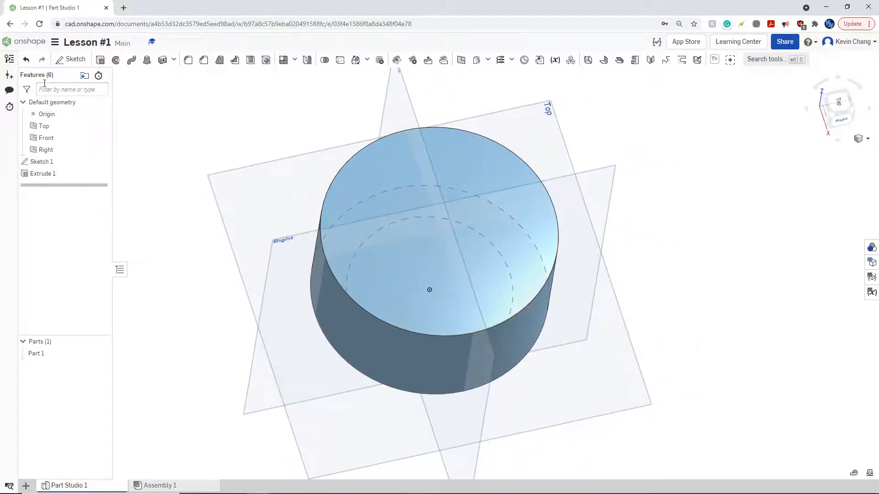
Step: Start a second extrusion that removes material, with the inner circle region of Sketch 1 on the cylinder's underside as its profile
click(100, 60)
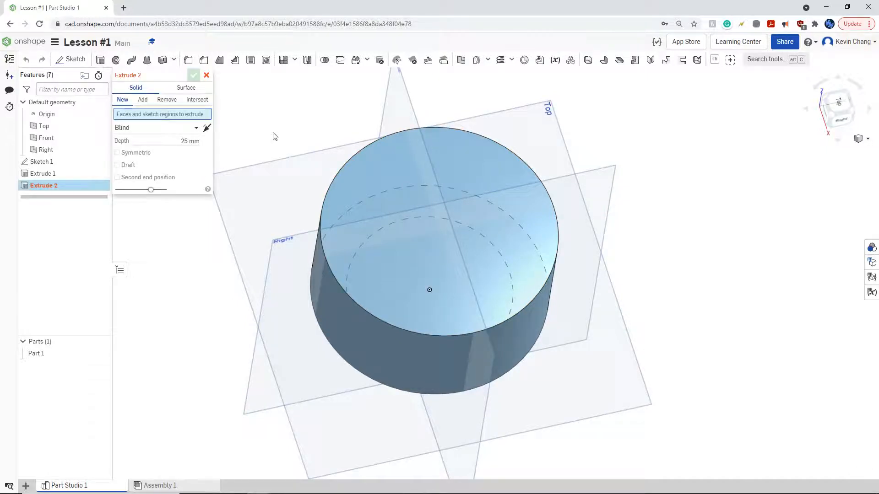
right_drag(741, 382, 764, 382)
right_drag(428, 247, 389, 242)
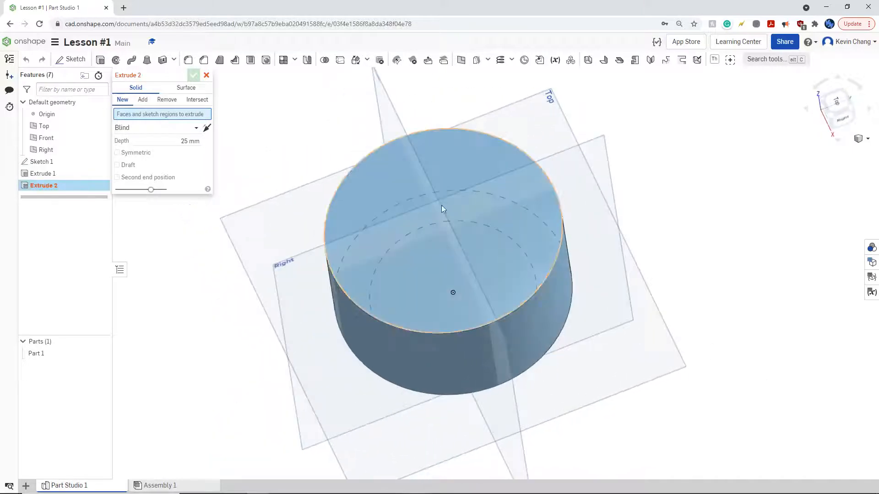
click(465, 260)
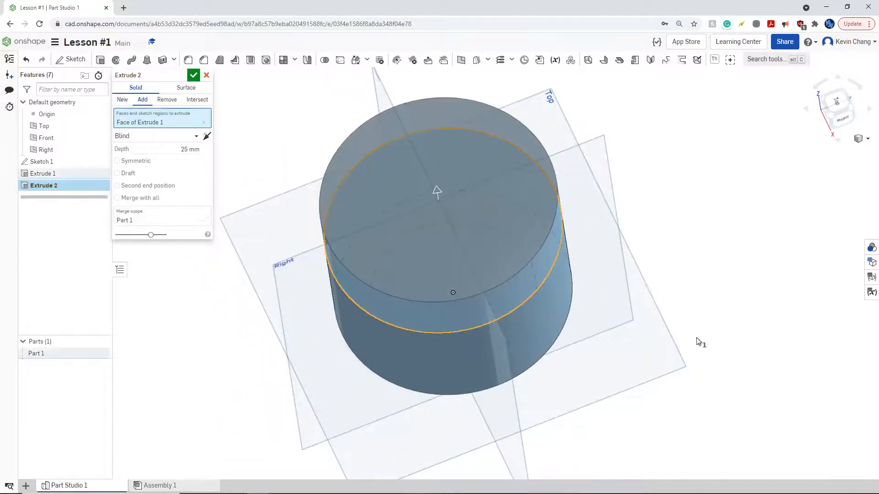
click(205, 122)
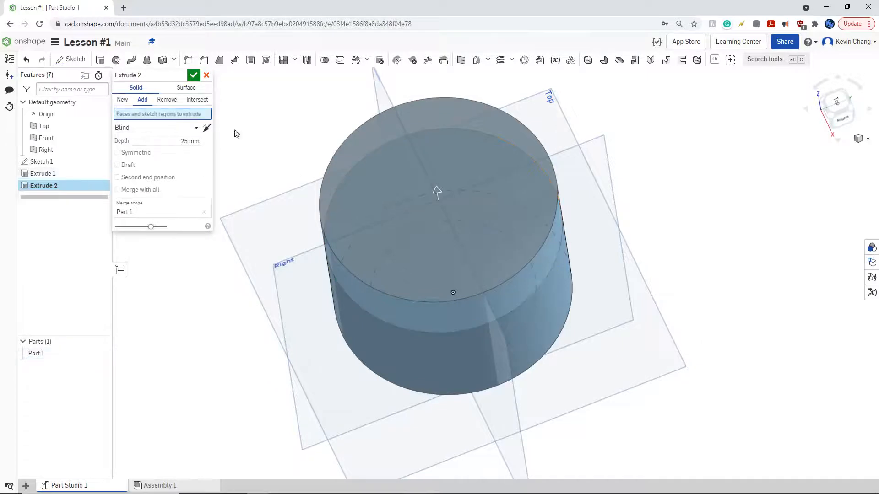
right_drag(673, 371, 544, 320)
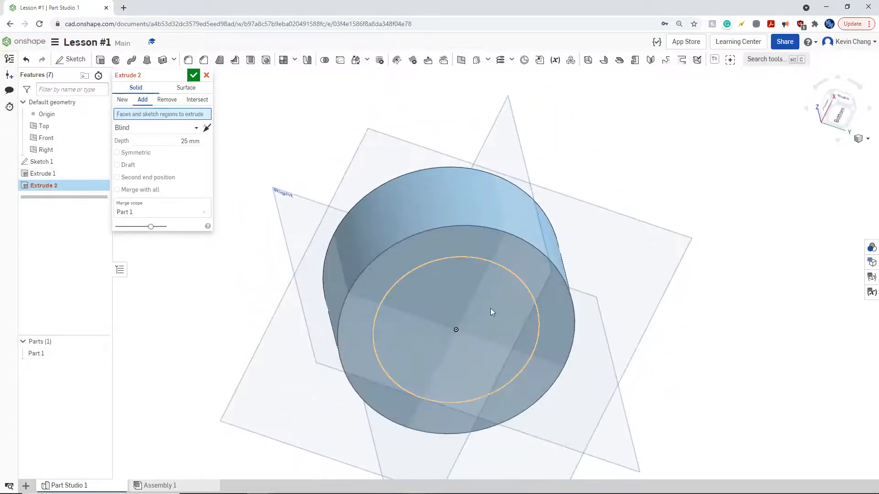
click(457, 293)
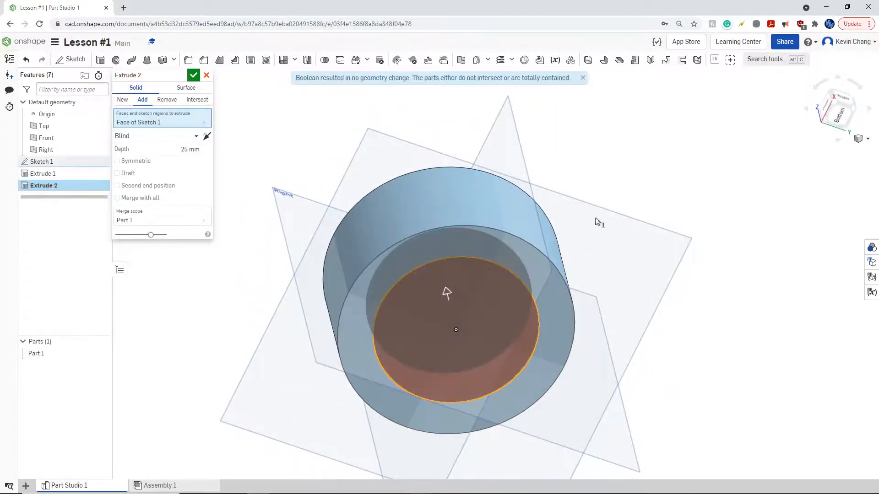
mouse_move(597, 222)
right_down()
mouse_move(648, 222)
mouse_move(644, 196)
mouse_move(624, 196)
right_up()
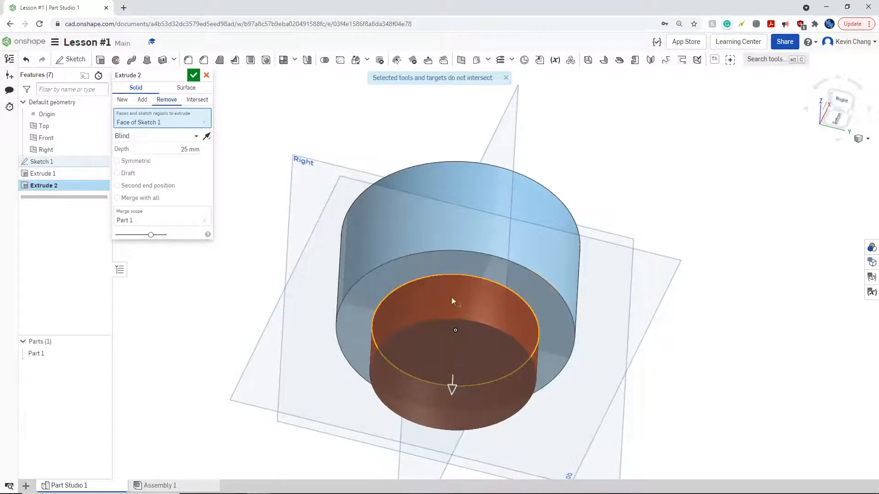
Step: Set the removing extrusion's depth to -50 mm and inspect the cut through the cylinder
key(shift+4)
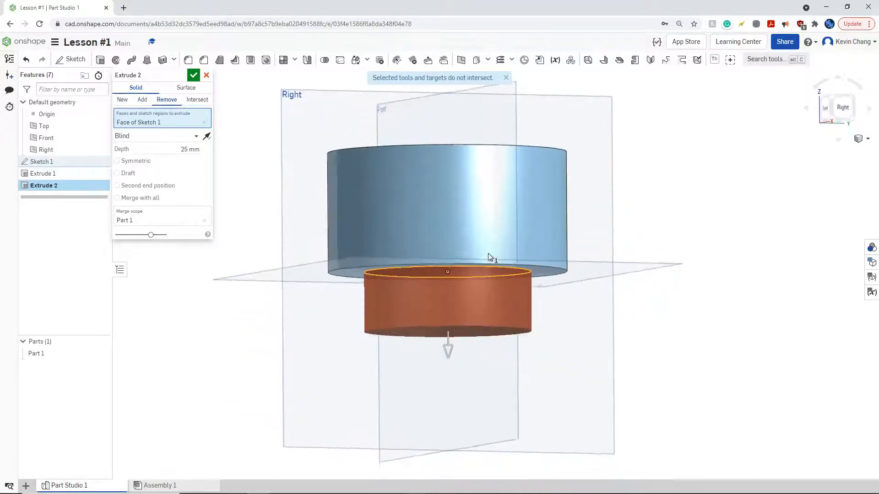
right_drag(520, 220, 523, 237)
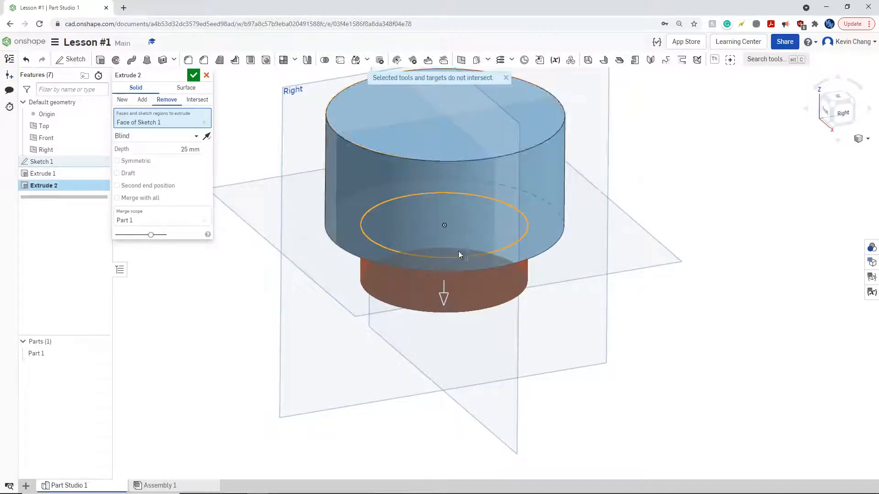
right_drag(443, 256, 421, 172)
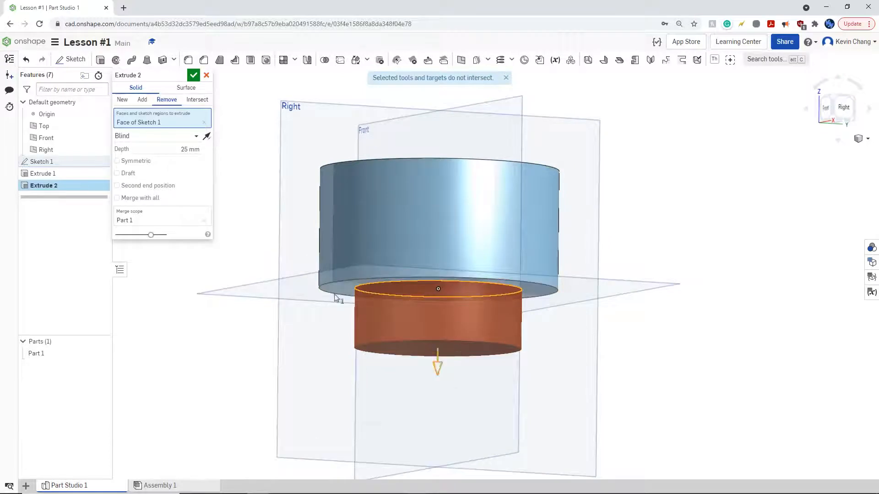
click(190, 150)
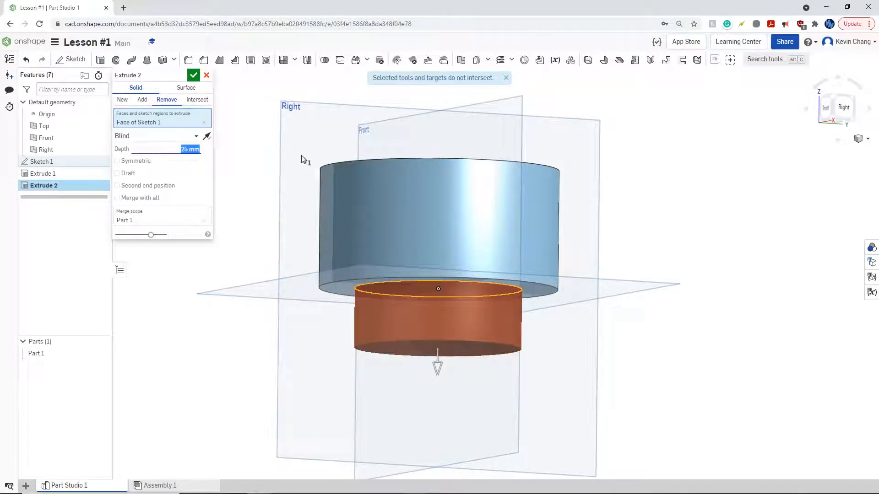
key(BackSpace)
key(Return)
right_drag(606, 191, 690, 212)
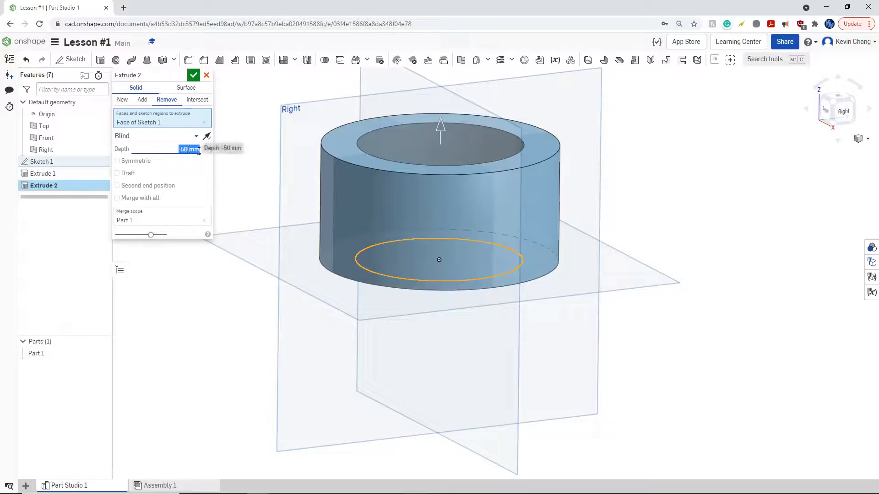
right_drag(602, 179, 635, 218)
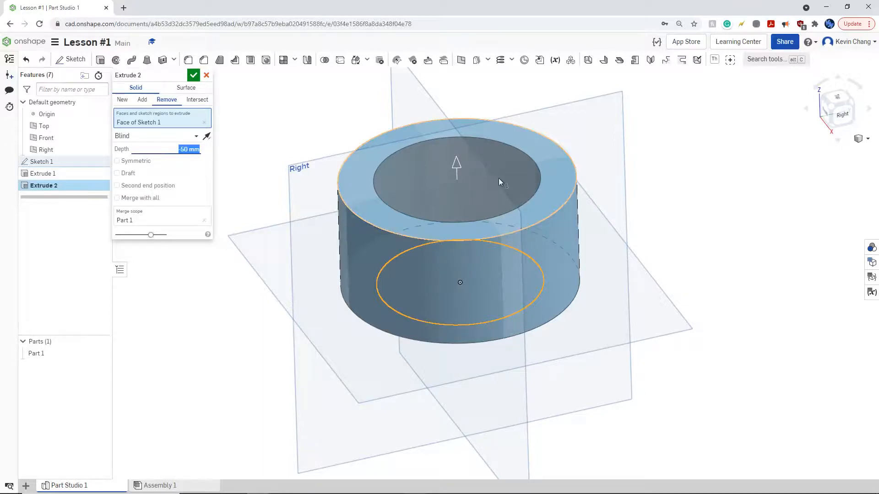
right_drag(534, 237, 624, 285)
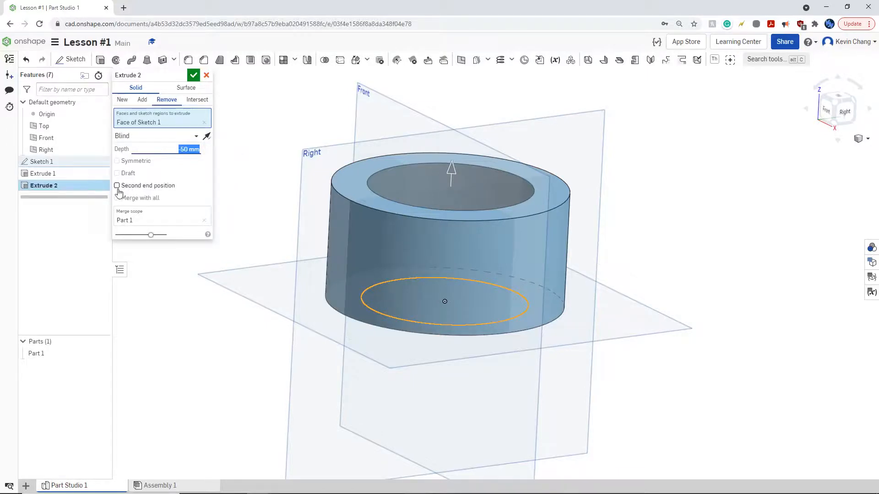
click(118, 185)
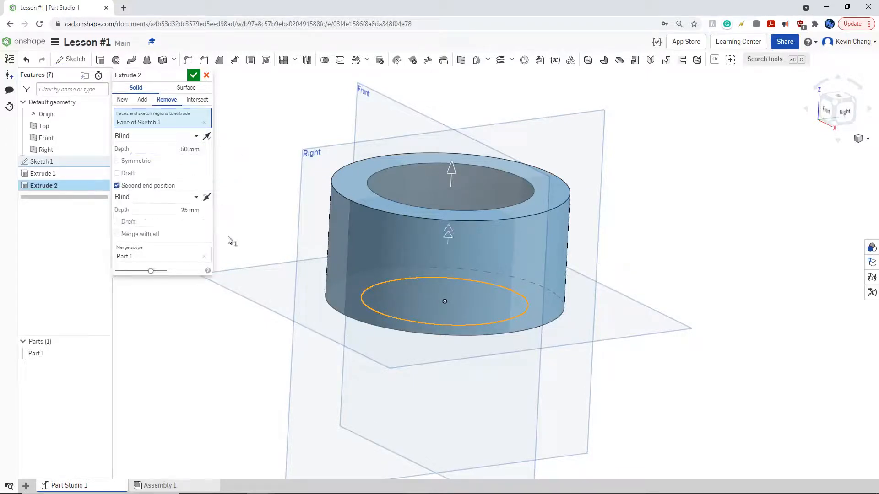
right_drag(255, 169, 247, 174)
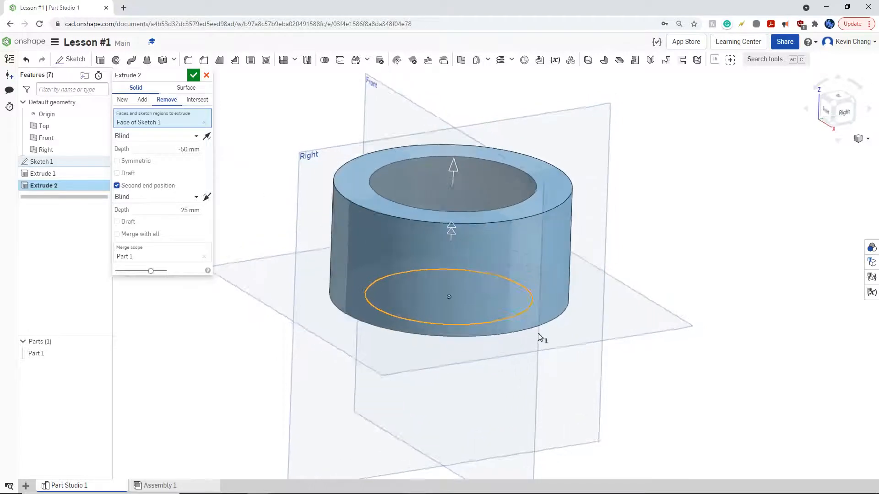
right_drag(538, 334, 509, 326)
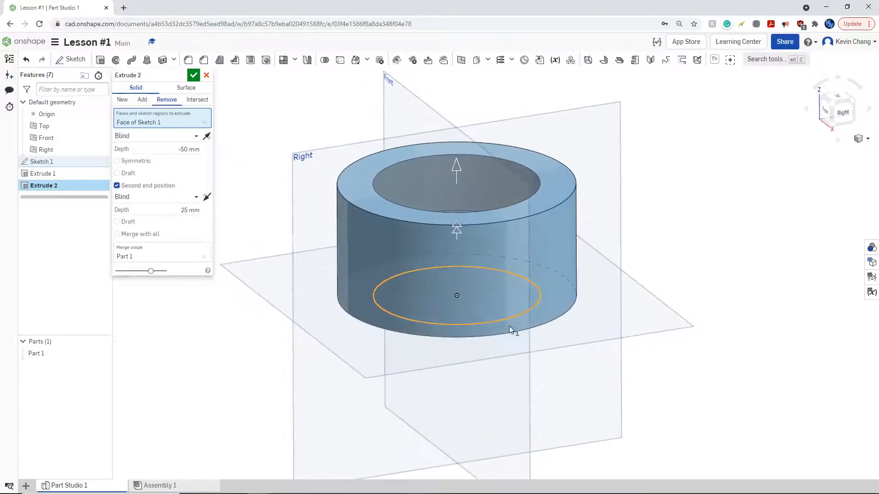
click(117, 185)
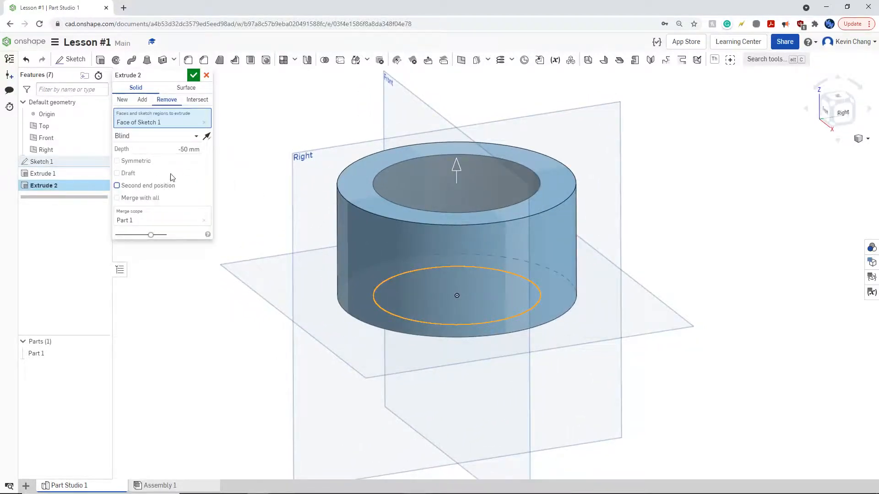
Step: End the removing extrusion with the Up to face option at the cylinder's top face and accept the feature
click(170, 136)
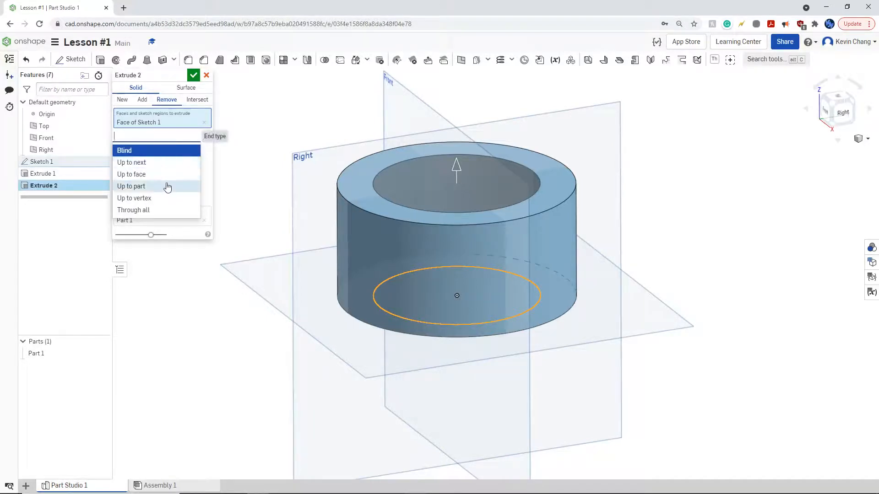
click(143, 176)
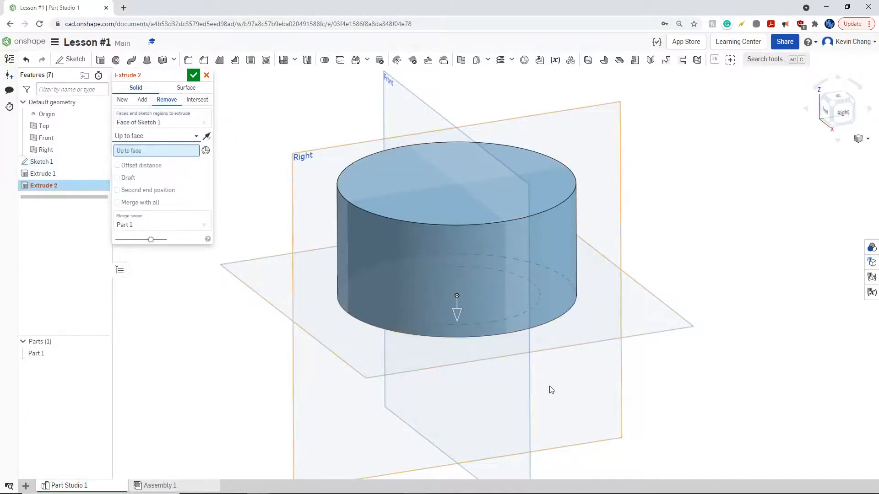
right_drag(552, 390, 555, 362)
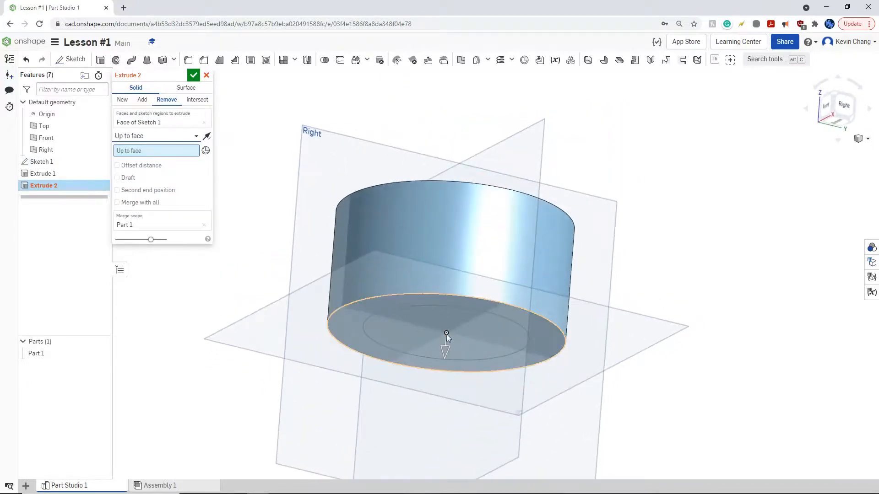
right_drag(402, 325, 452, 331)
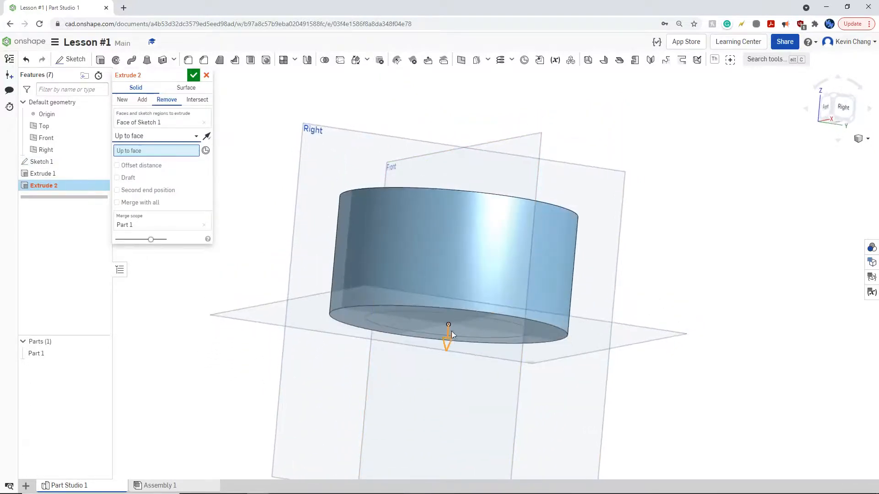
right_drag(405, 317, 459, 207)
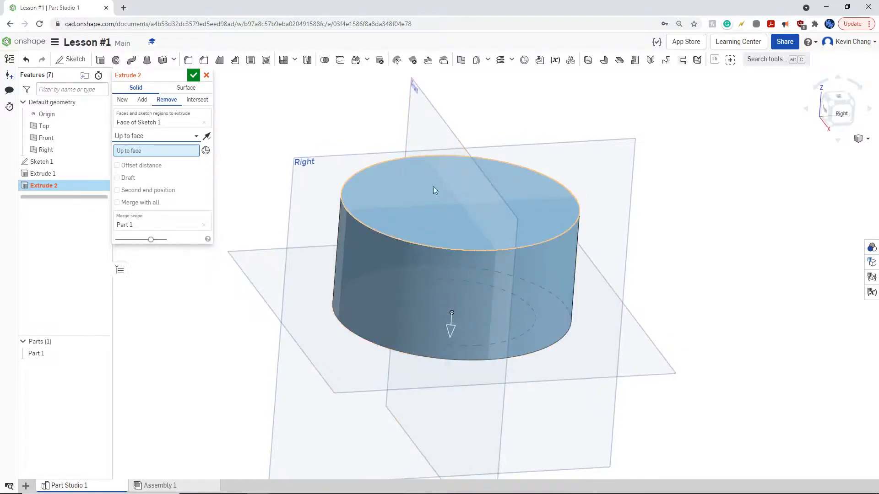
click(450, 247)
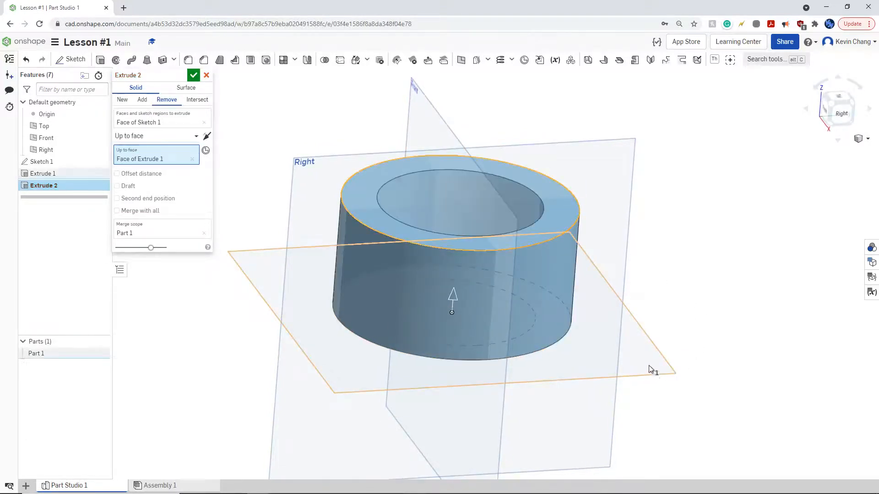
right_drag(435, 289, 426, 252)
right_drag(624, 353, 620, 333)
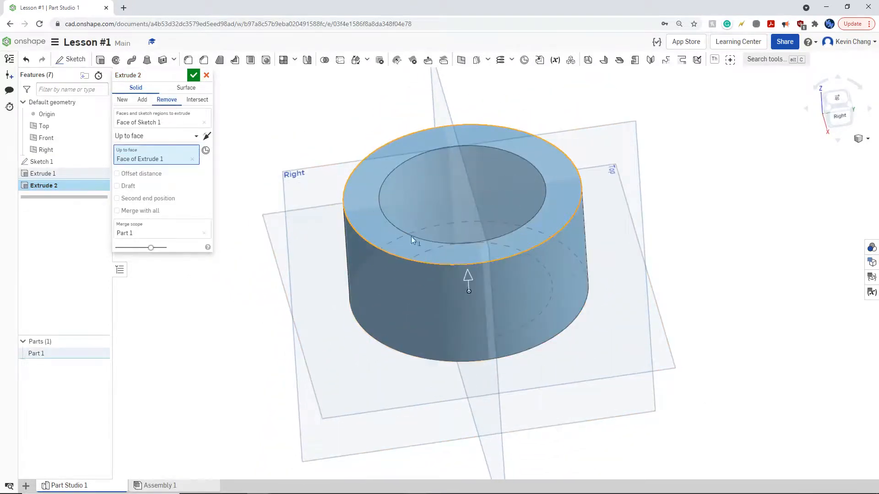
click(193, 75)
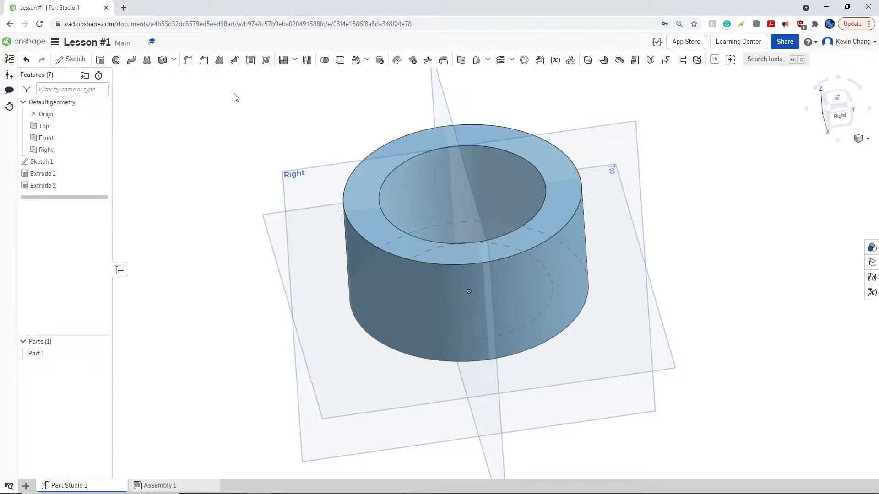
Step: Increase the depth of Extrude 1 to make the cylinder taller and accept the change
right_drag(565, 389, 594, 205)
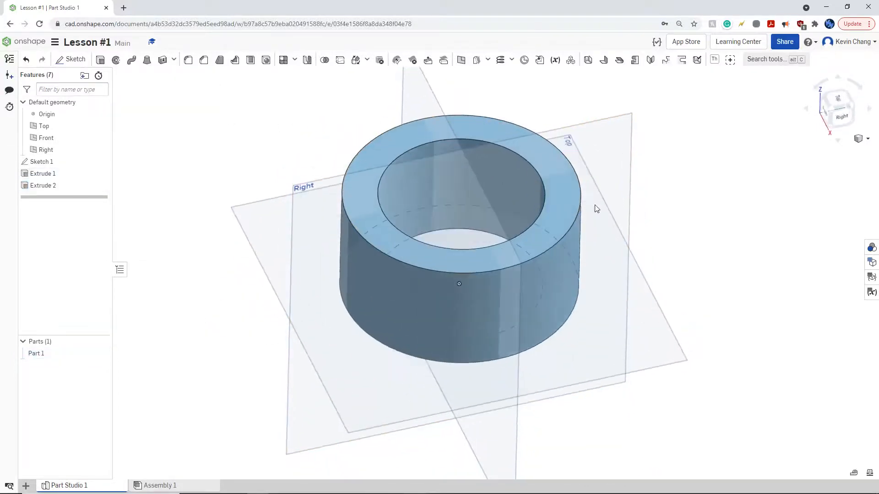
double_click(65, 174)
click(179, 160)
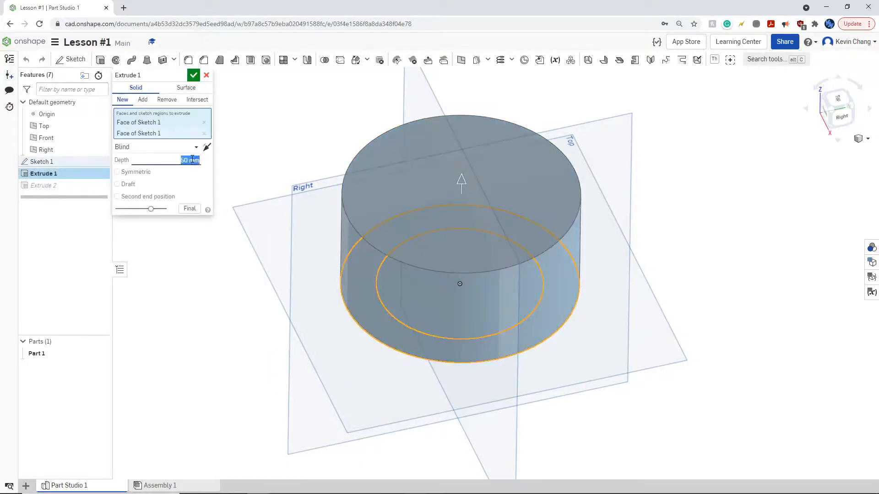
key(BackSpace)
click(194, 75)
Step: Examine the taller cylinder and its hole from the side and from above to check that the cut follows the new height
right_drag(618, 335, 622, 361)
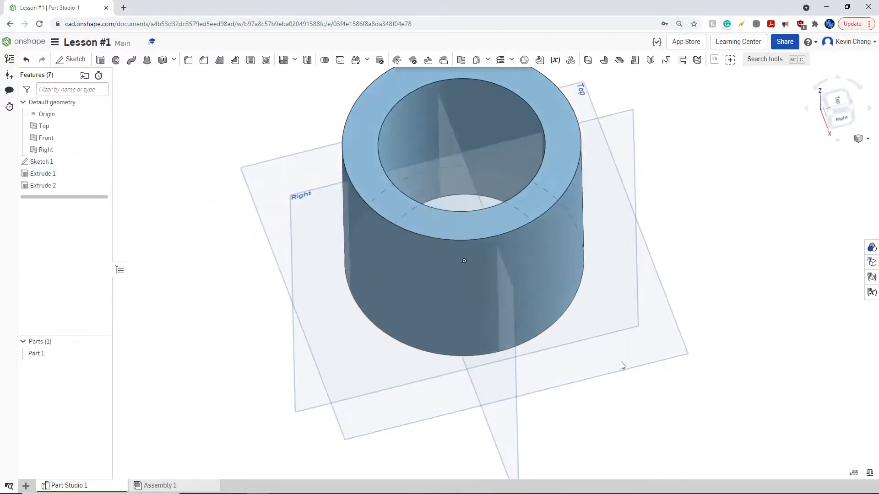
right_drag(542, 377, 542, 340)
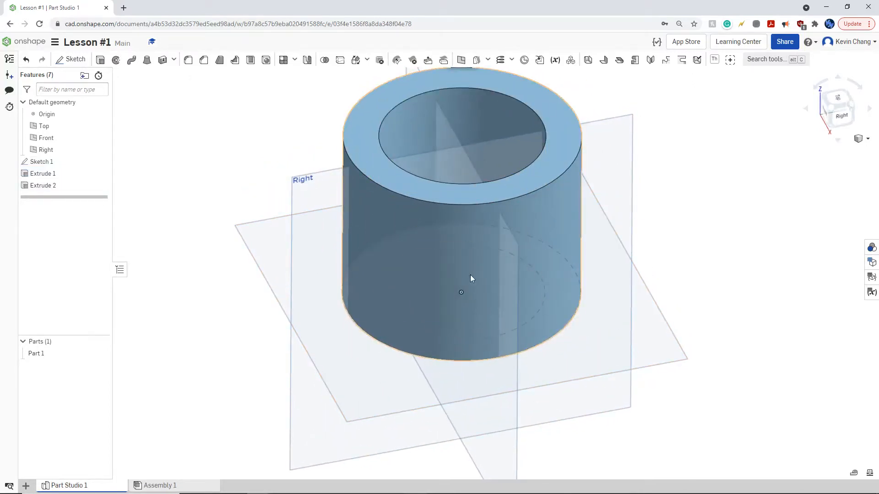
key(shift+4)
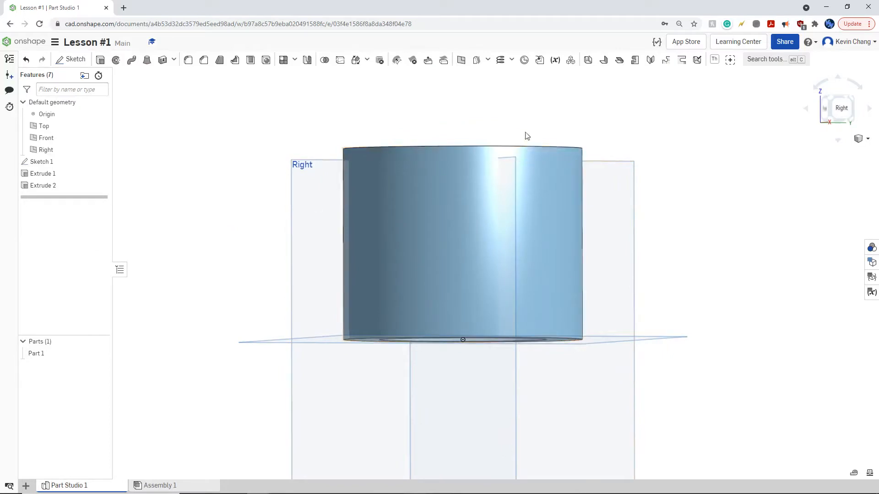
right_drag(526, 135, 474, 100)
right_drag(528, 112, 541, 101)
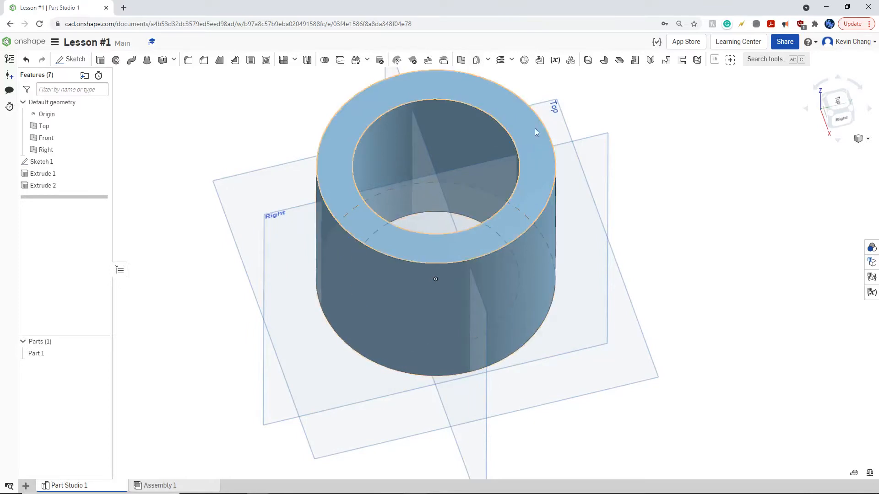
right_drag(592, 380, 469, 249)
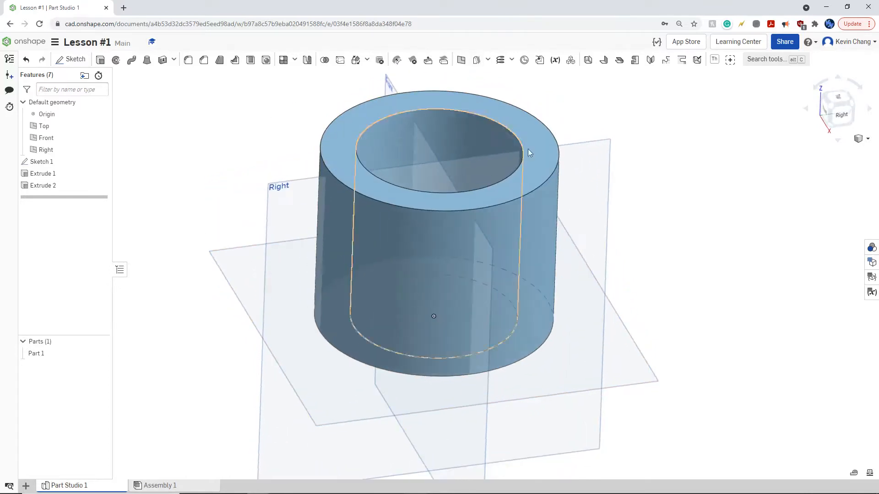
right_drag(618, 167, 626, 200)
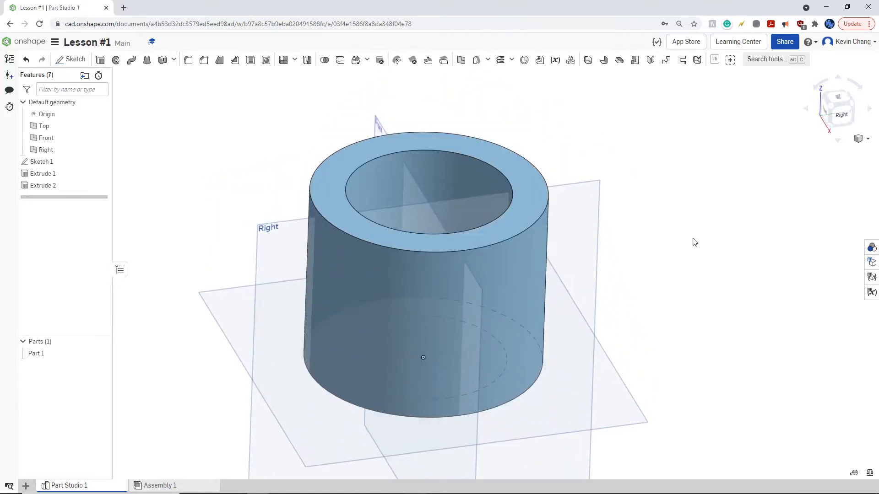
middle_drag(694, 285, 716, 270)
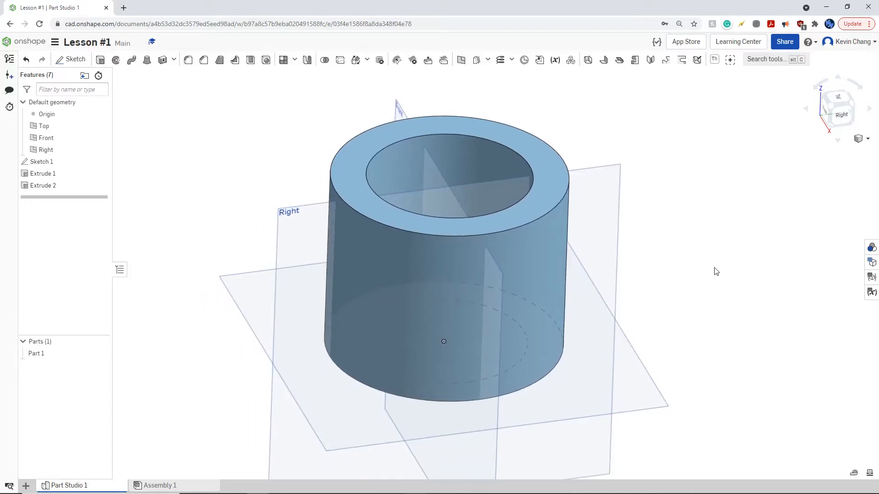